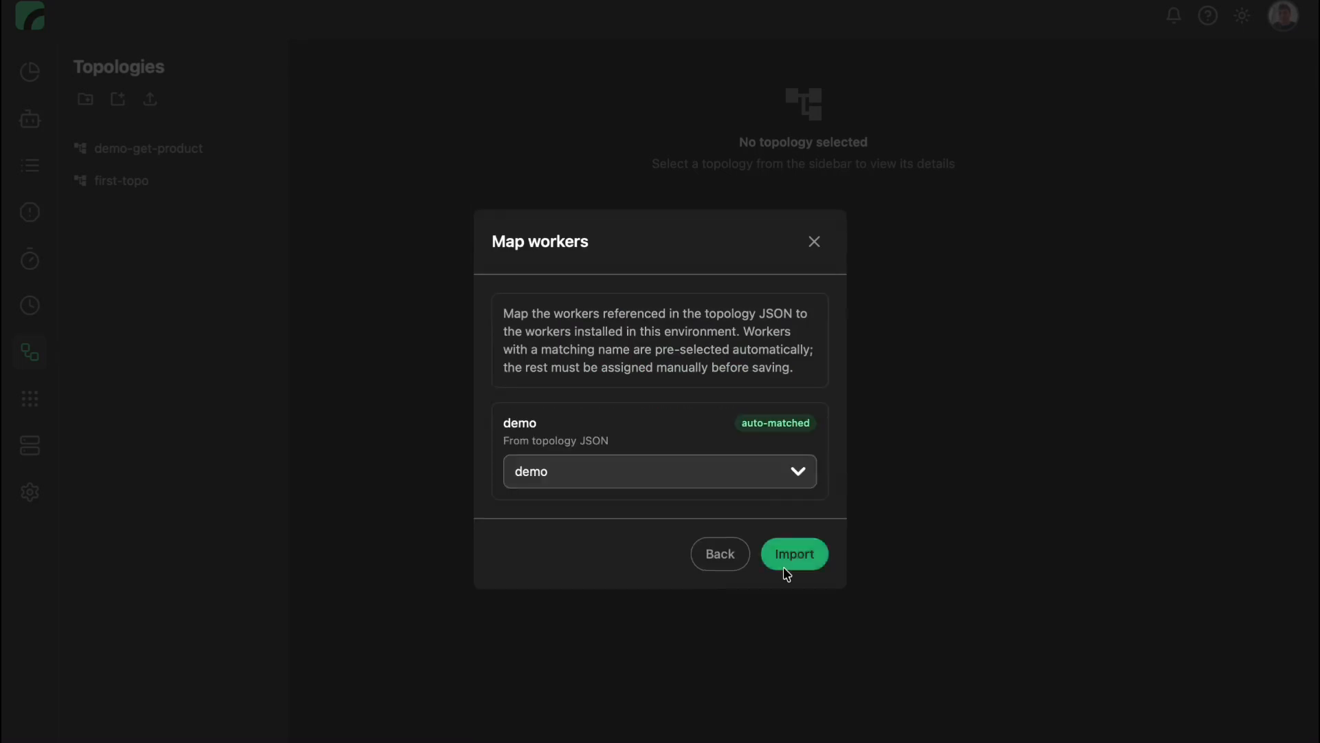
Import the topology with its worker mapped to demo, and spread the batch and mapper nodes farther apart.
{"action": "left_click", "coordinate": [795, 565]}
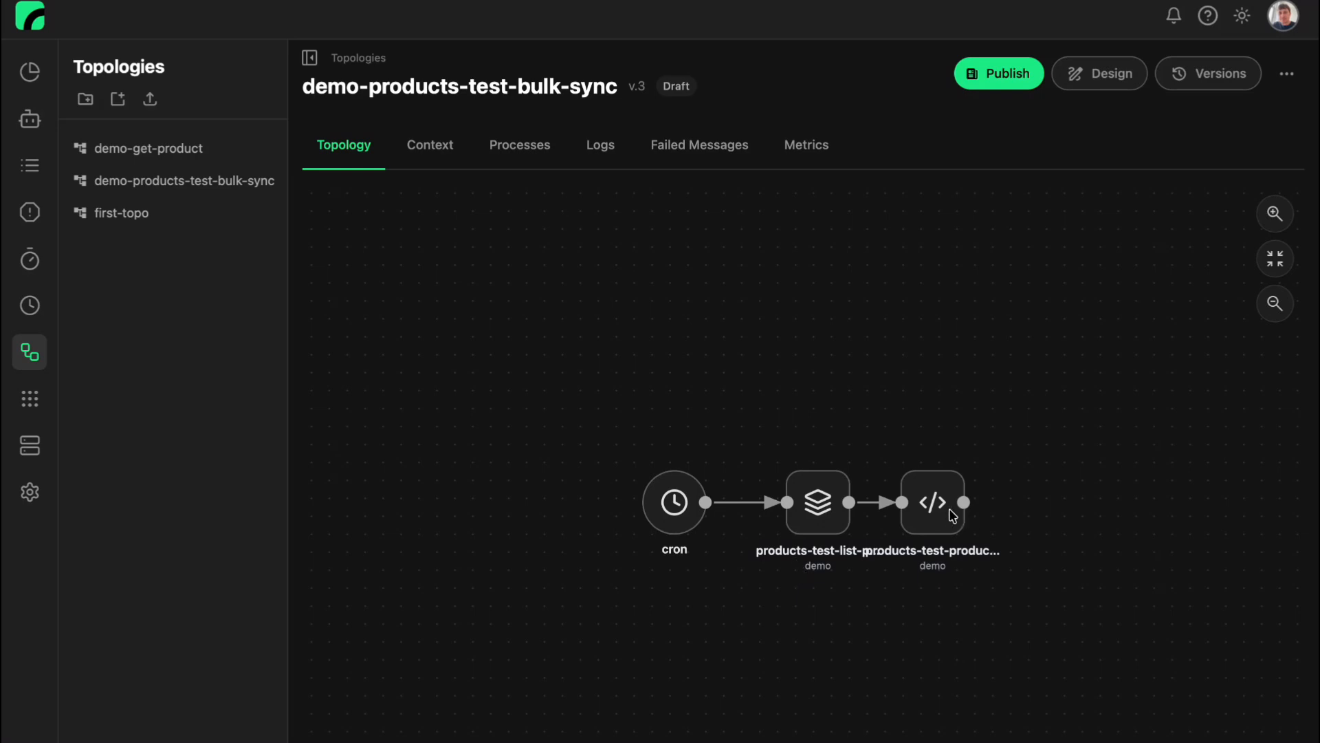
{"action": "left_click", "coordinate": [952, 515]}
{"action": "left_click", "coordinate": [812, 526]}
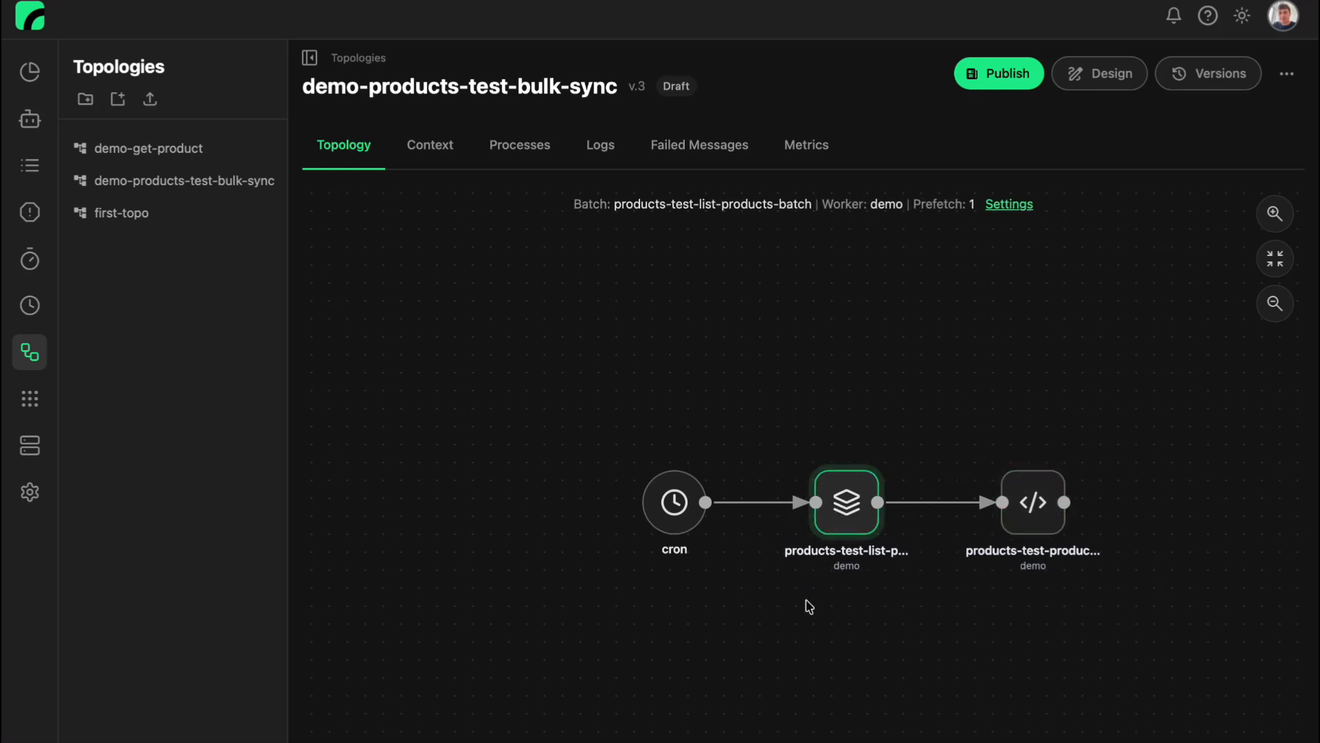
{"action": "left_click_drag", "start_coordinate": [801, 622], "coordinate": [710, 631]}
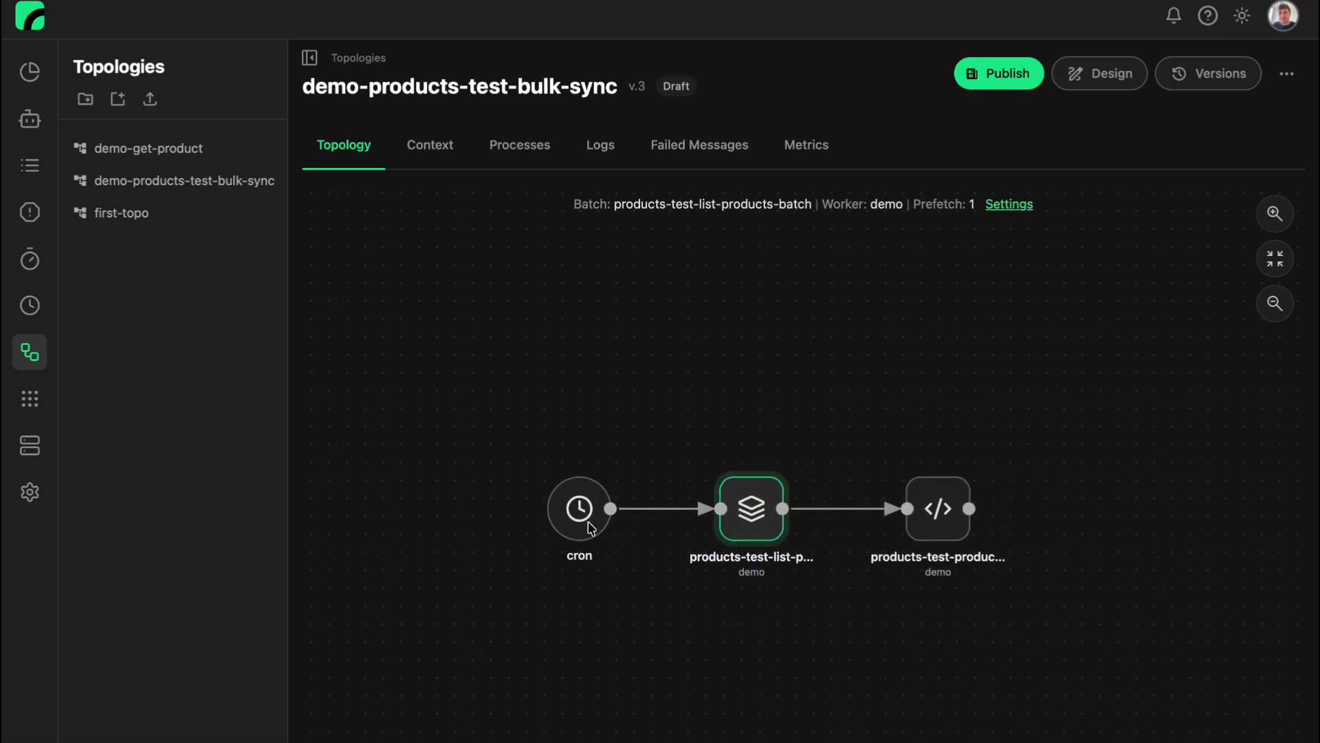
View the cron node's crontab settings and close them without saving.
{"action": "left_click", "coordinate": [589, 528]}
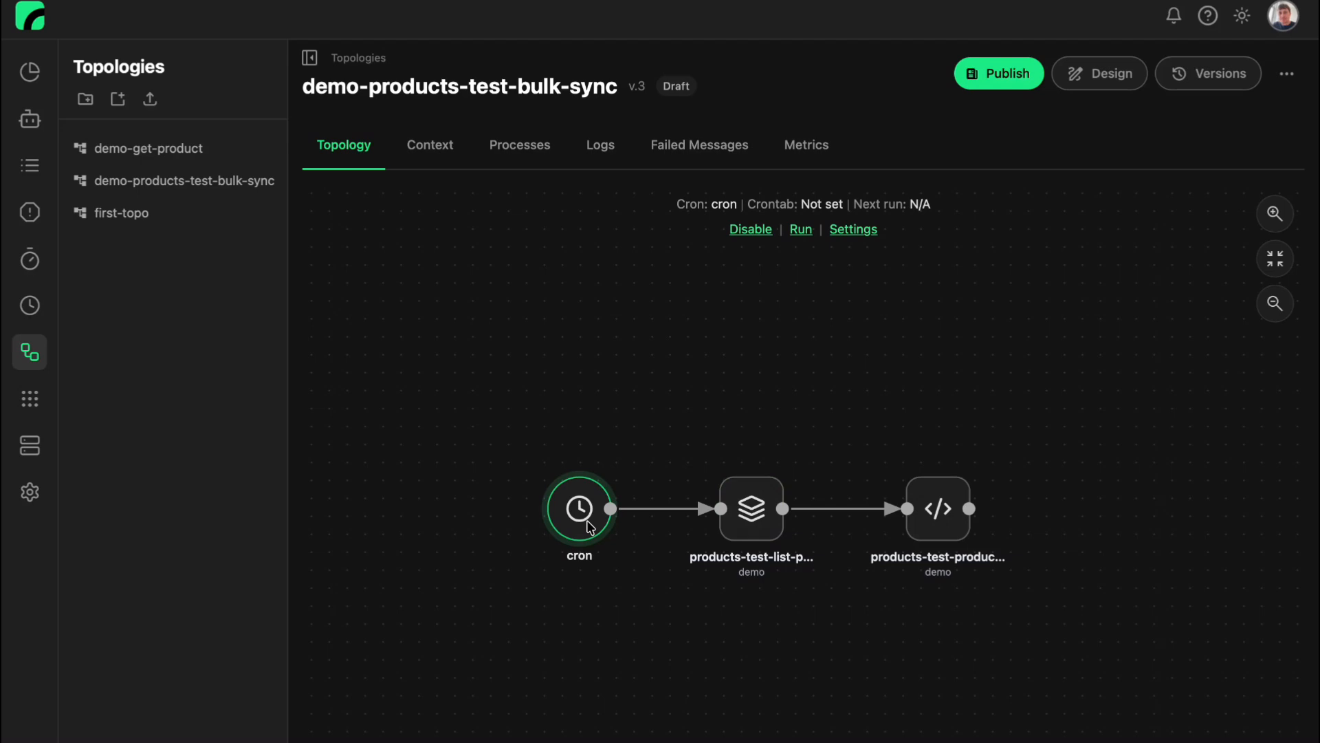
{"action": "left_click", "coordinate": [857, 233]}
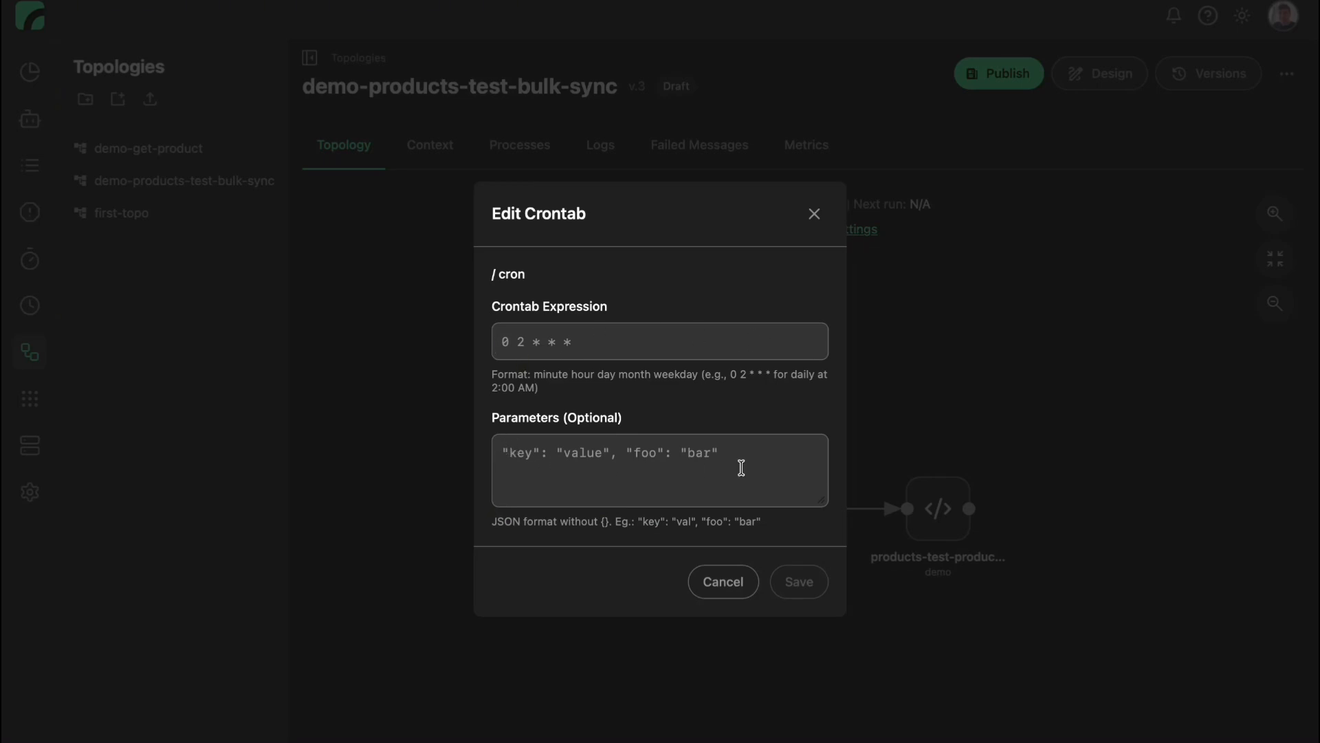
{"action": "left_click", "coordinate": [724, 586]}
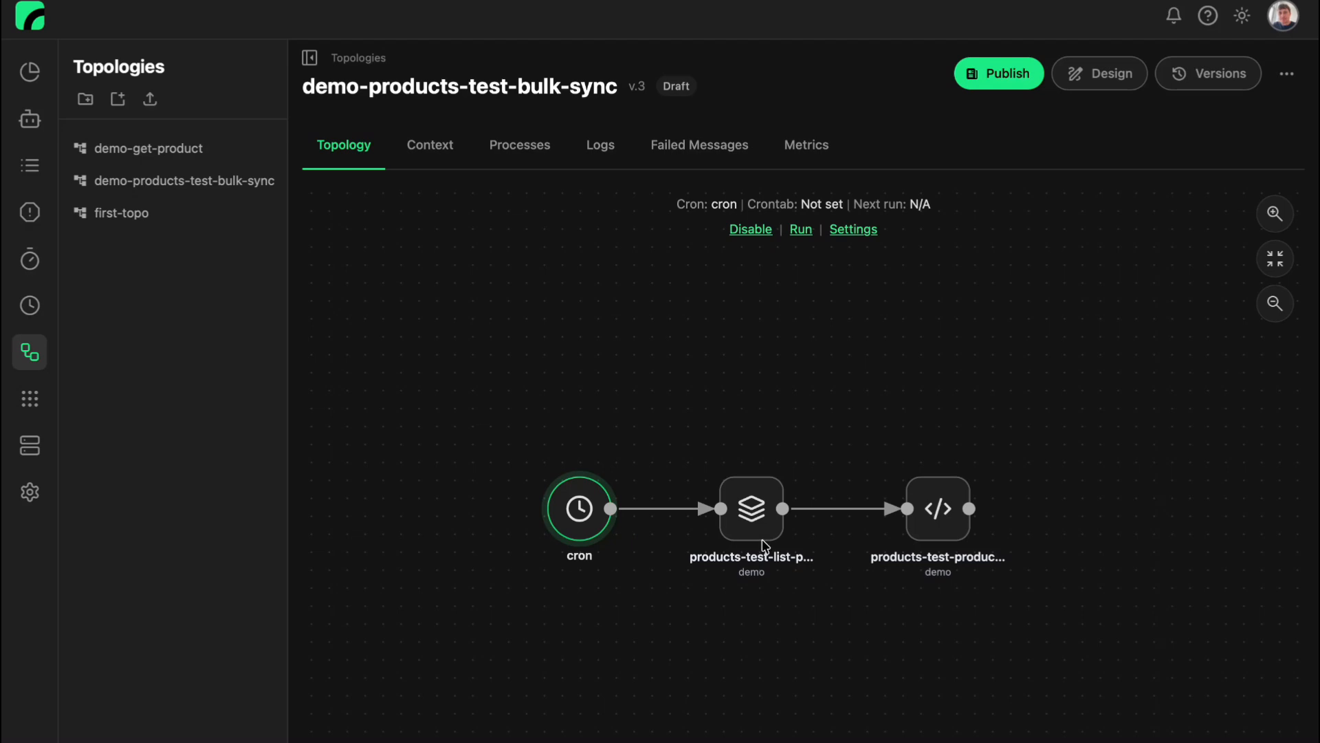
Inspect the details of the list-products batch node and the product mapper node.
{"action": "left_click", "coordinate": [747, 527]}
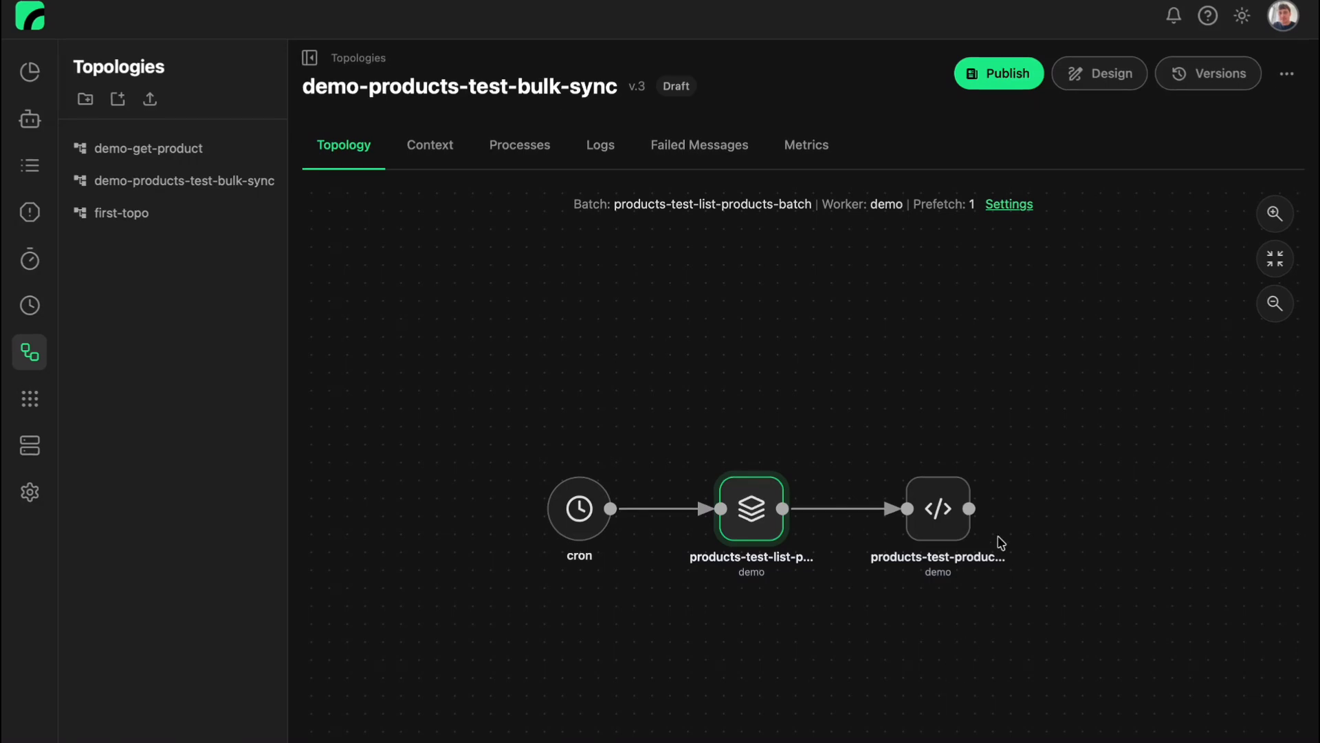
{"action": "left_click", "coordinate": [953, 521]}
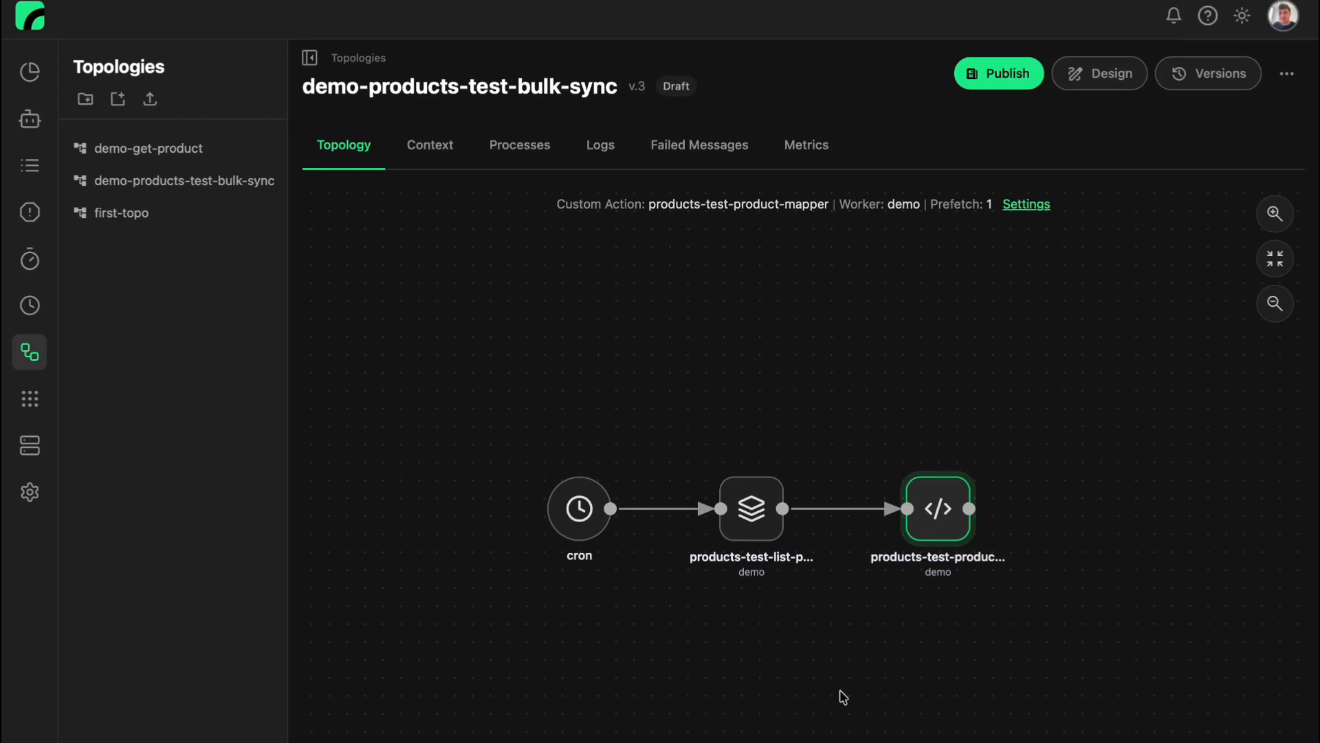
{"action": "left_click", "coordinate": [937, 626]}
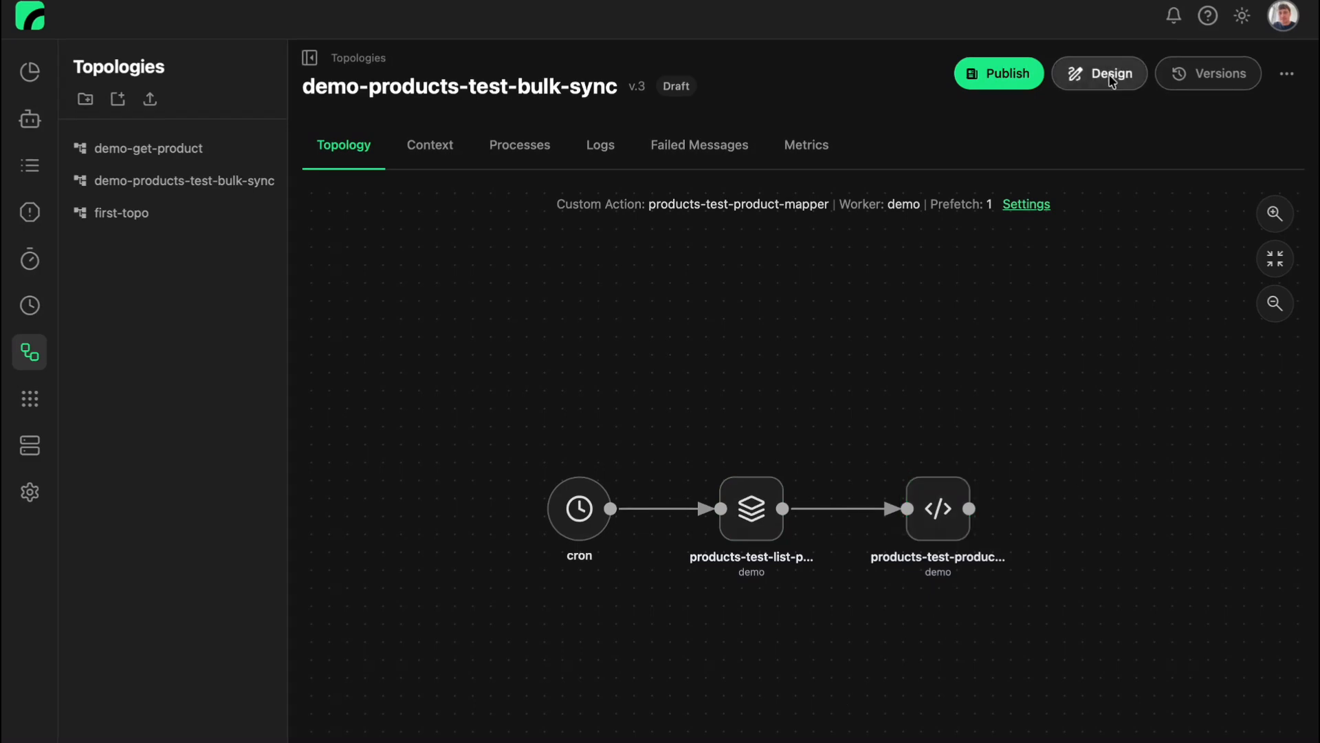
In the topology designer, move the product mapper away from the batch node and connect a new breakpoint between them.
{"action": "left_click", "coordinate": [1100, 74]}
{"action": "left_click_drag", "start_coordinate": [784, 441], "coordinate": [995, 442]}
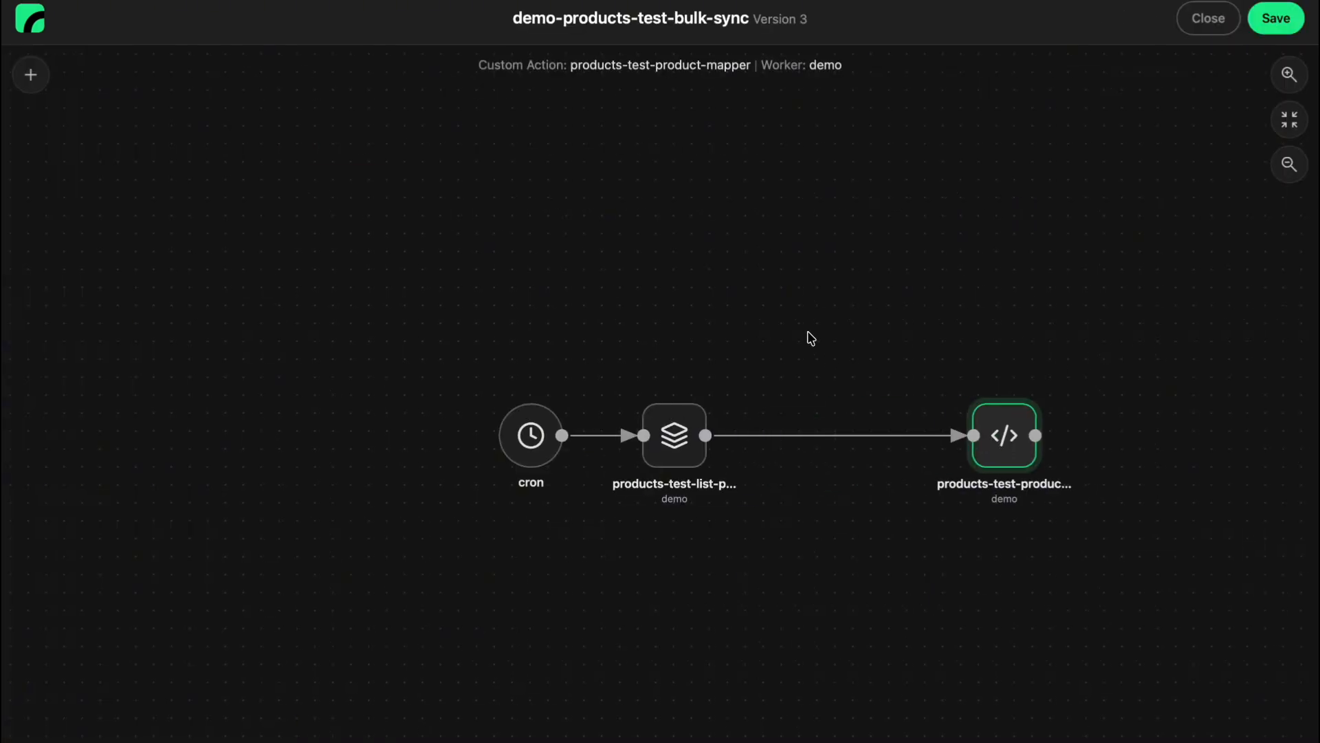
{"action": "right_click", "coordinate": [811, 338]}
{"action": "left_click", "coordinate": [901, 587]}
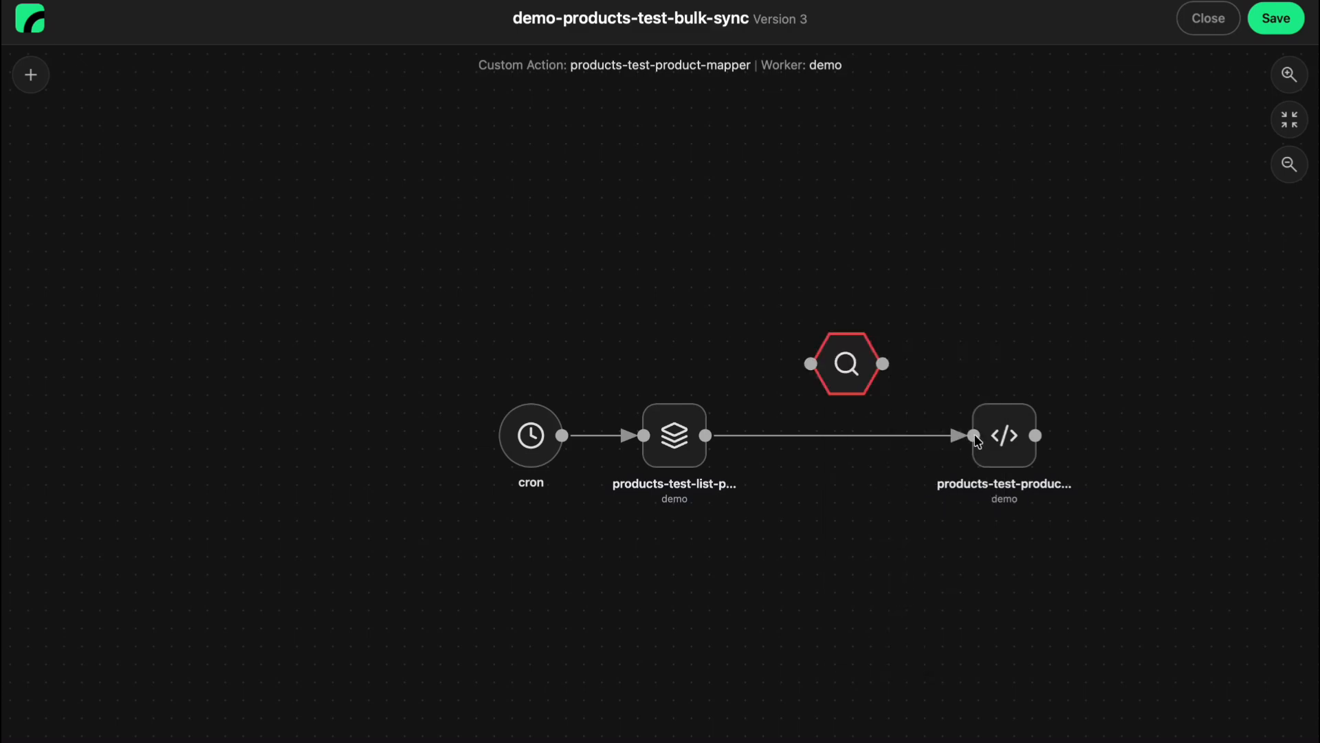
{"action": "mouse_move", "coordinate": [975, 435]}
{"action": "left_mouse_down"}
{"action": "mouse_move", "coordinate": [809, 366]}
{"action": "mouse_move", "coordinate": [958, 456]}
{"action": "mouse_move", "coordinate": [968, 447]}
{"action": "left_mouse_up"}
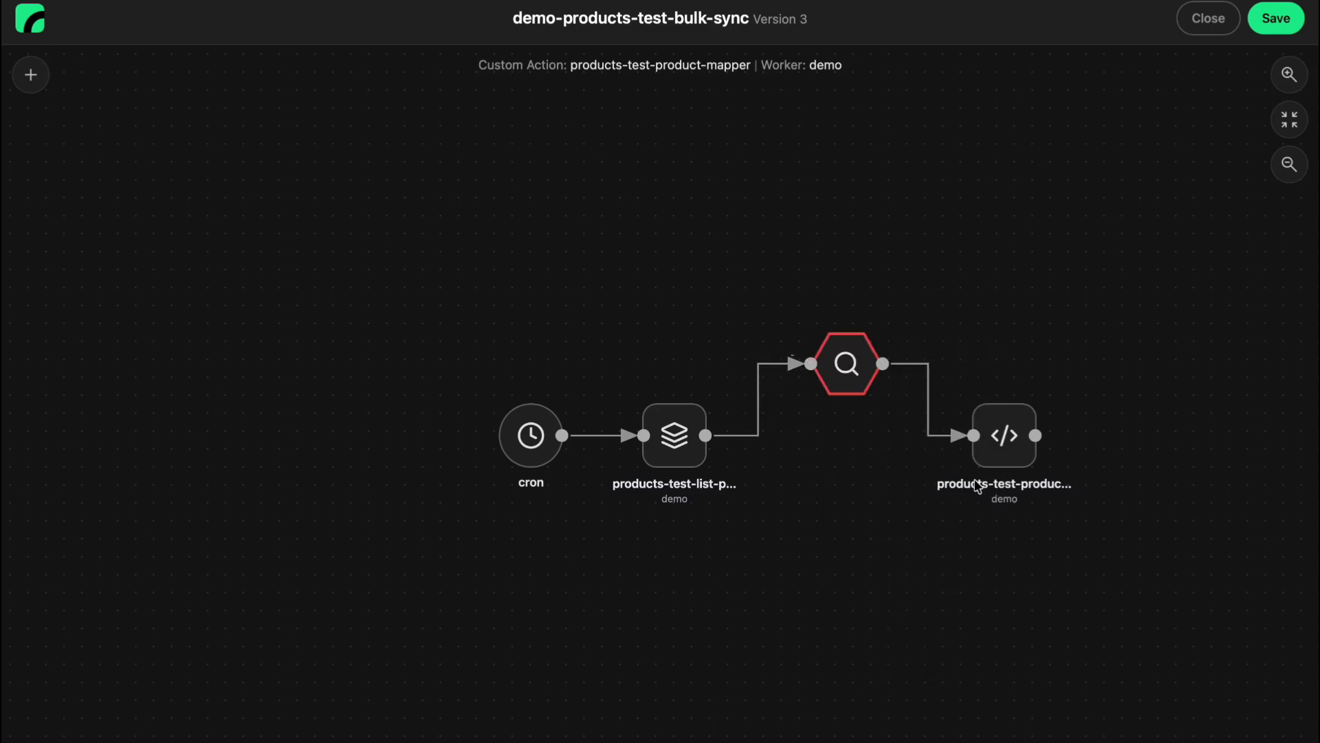
Add a second breakpoint after the product mapper and connect the mapper's output to it.
{"action": "scroll", "coordinate": [784, 605], "scroll_direction": "right", "scroll_amount": 5}
{"action": "right_click", "coordinate": [905, 438]}
{"action": "left_click", "coordinate": [1009, 681]}
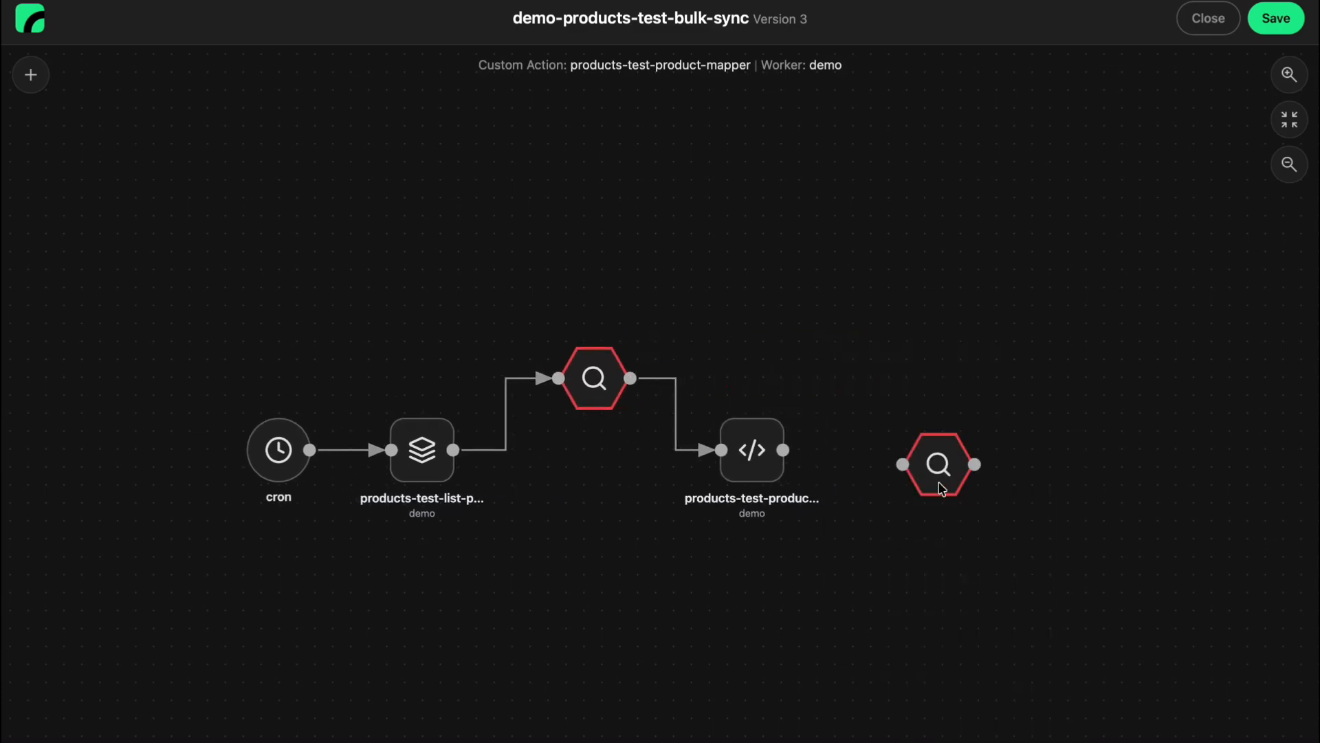
{"action": "left_click", "coordinate": [922, 452]}
{"action": "left_click_drag", "start_coordinate": [784, 451], "coordinate": [900, 451]}
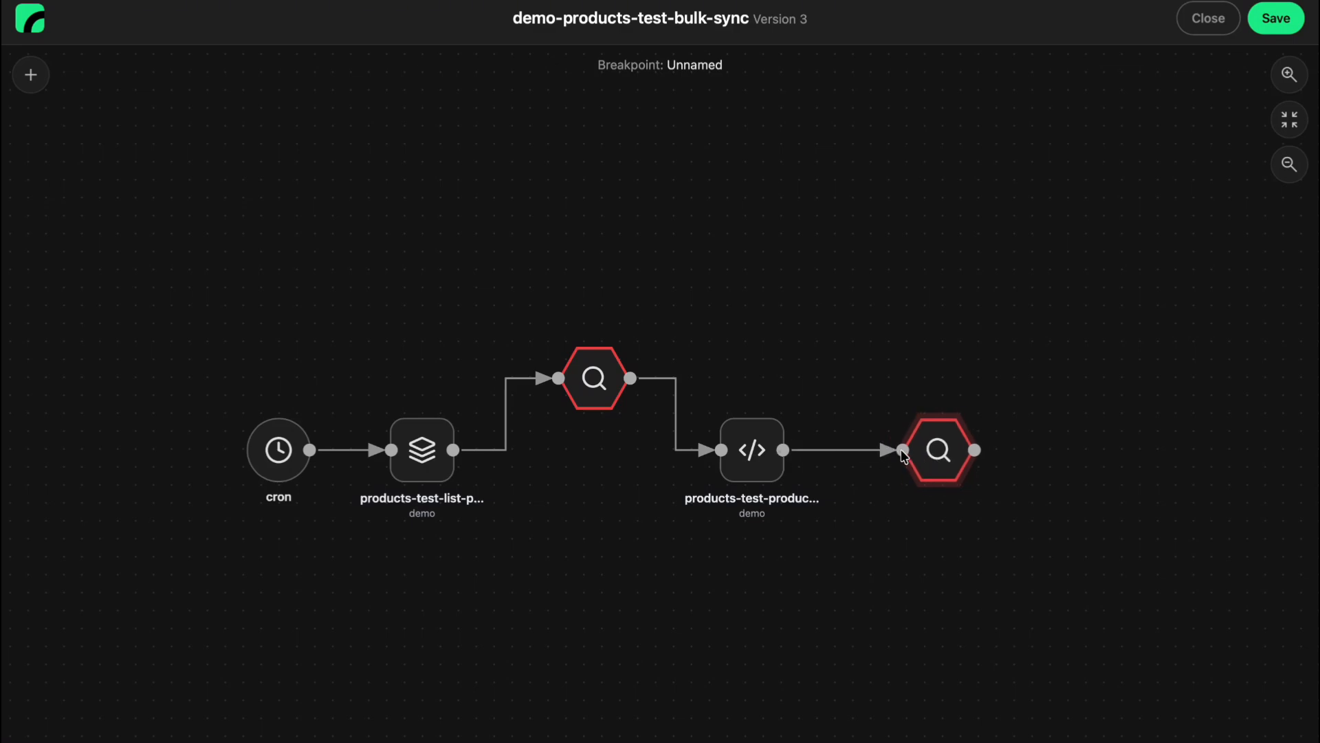
Align both breakpoints in one row with the other nodes and move the cron node slightly away from the batch node.
{"action": "left_click_drag", "start_coordinate": [580, 372], "coordinate": [580, 440]}
{"action": "left_click", "coordinate": [941, 449]}
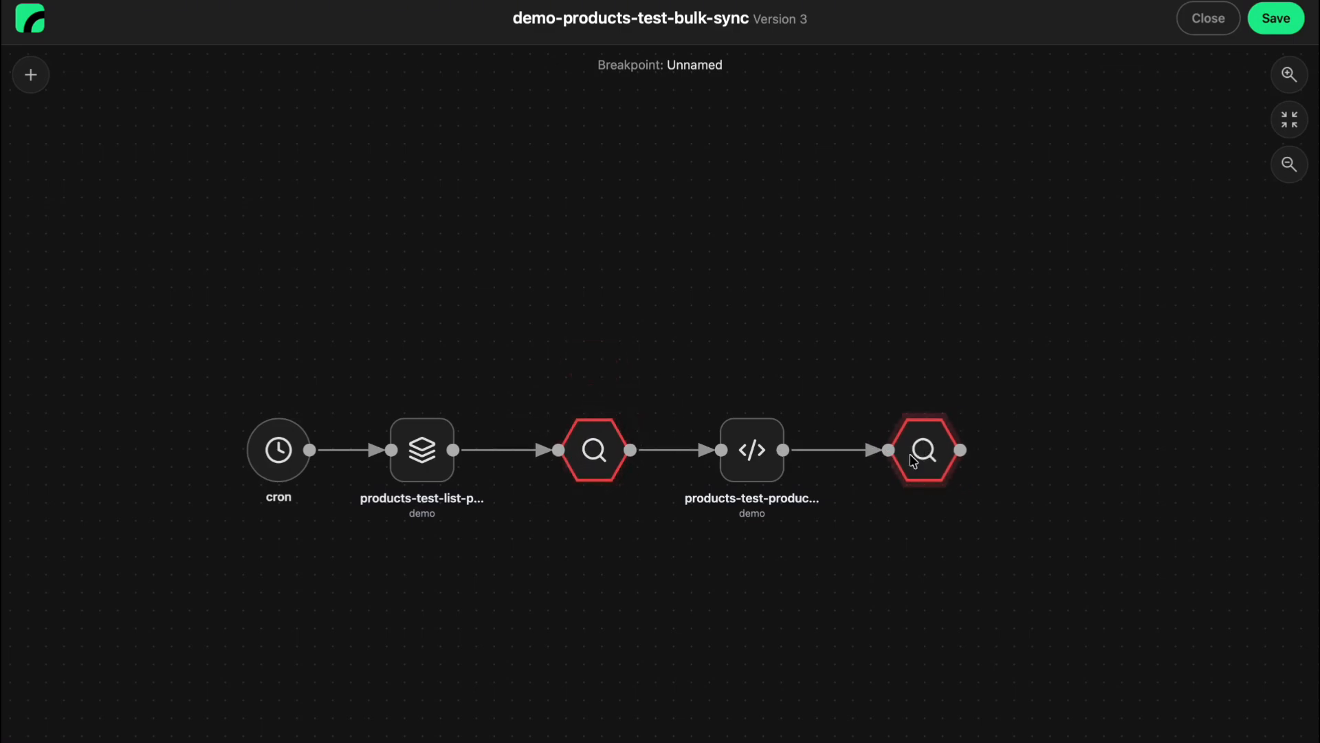
{"action": "left_click_drag", "start_coordinate": [704, 647], "coordinate": [808, 621]}
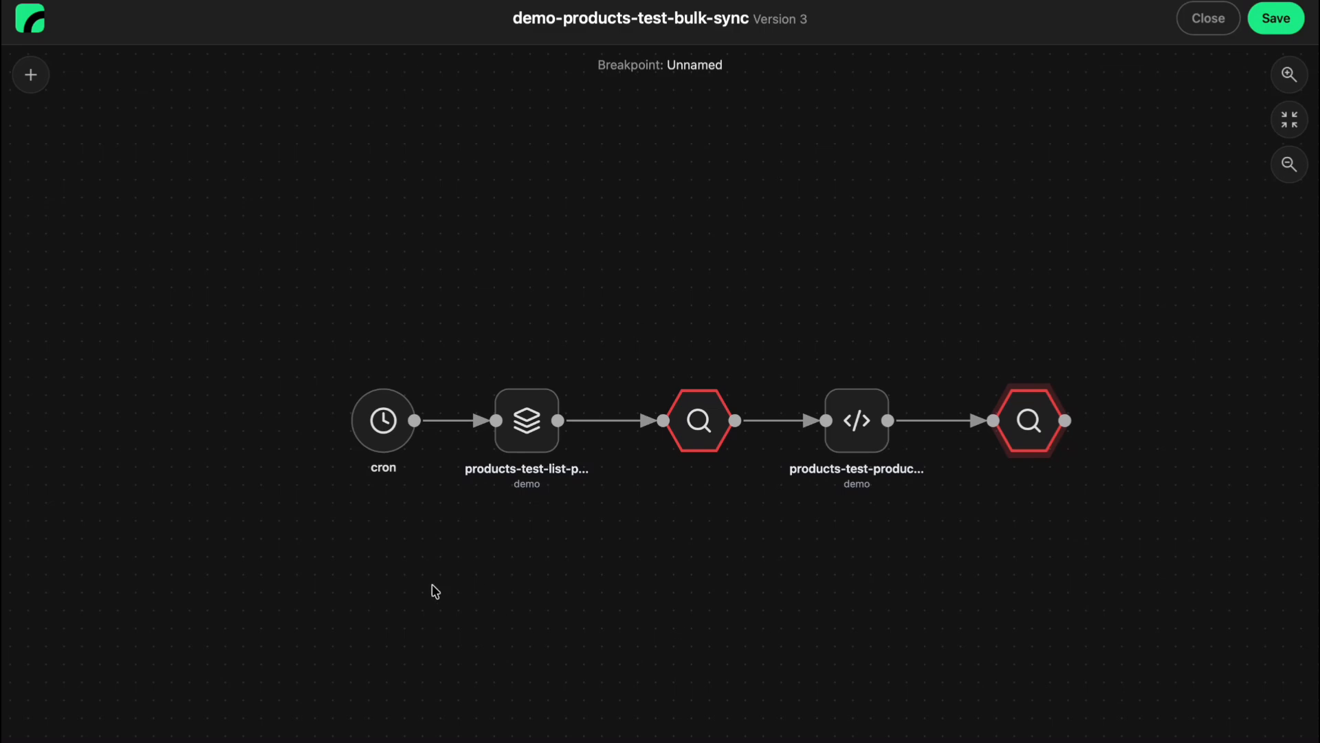
{"action": "left_click_drag", "start_coordinate": [381, 419], "coordinate": [366, 420]}
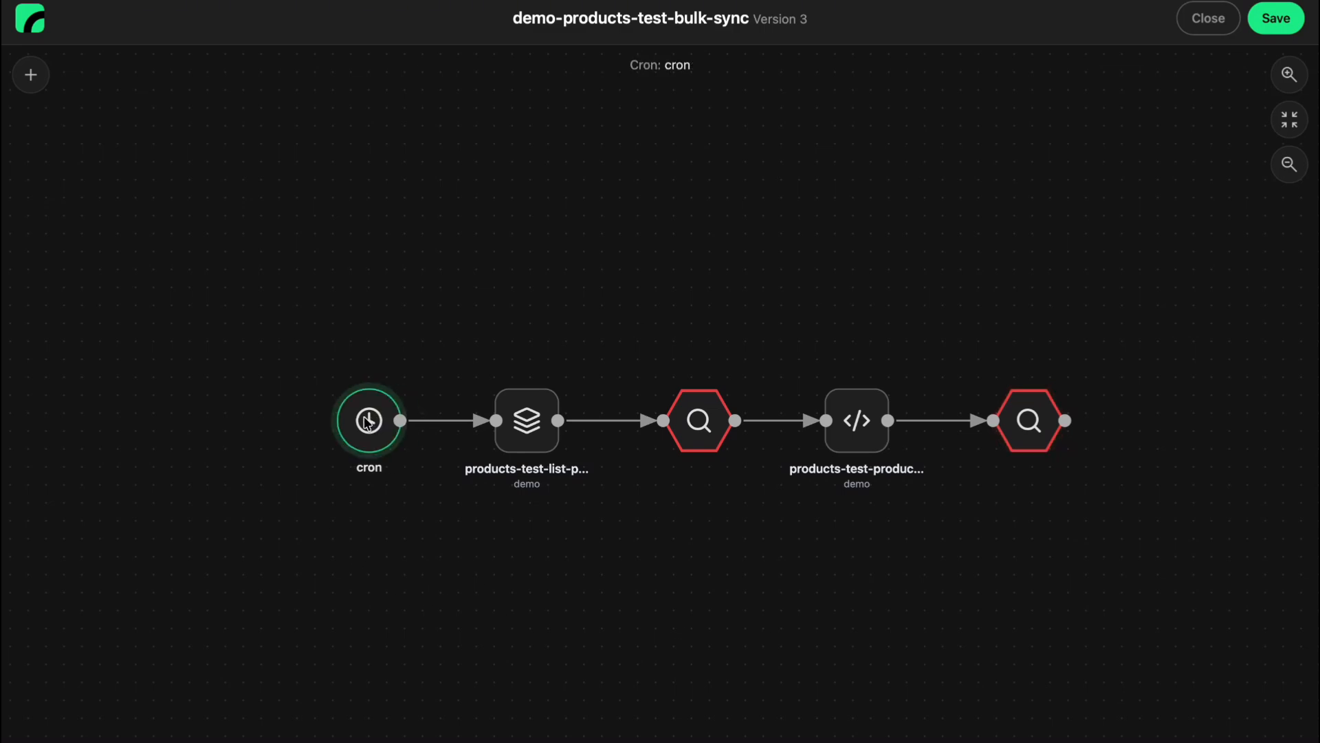
Add a second cron node above the existing one, connect it to the batch node, and name it cron2.
{"action": "right_click", "coordinate": [352, 227]}
{"action": "left_click", "coordinate": [421, 293]}
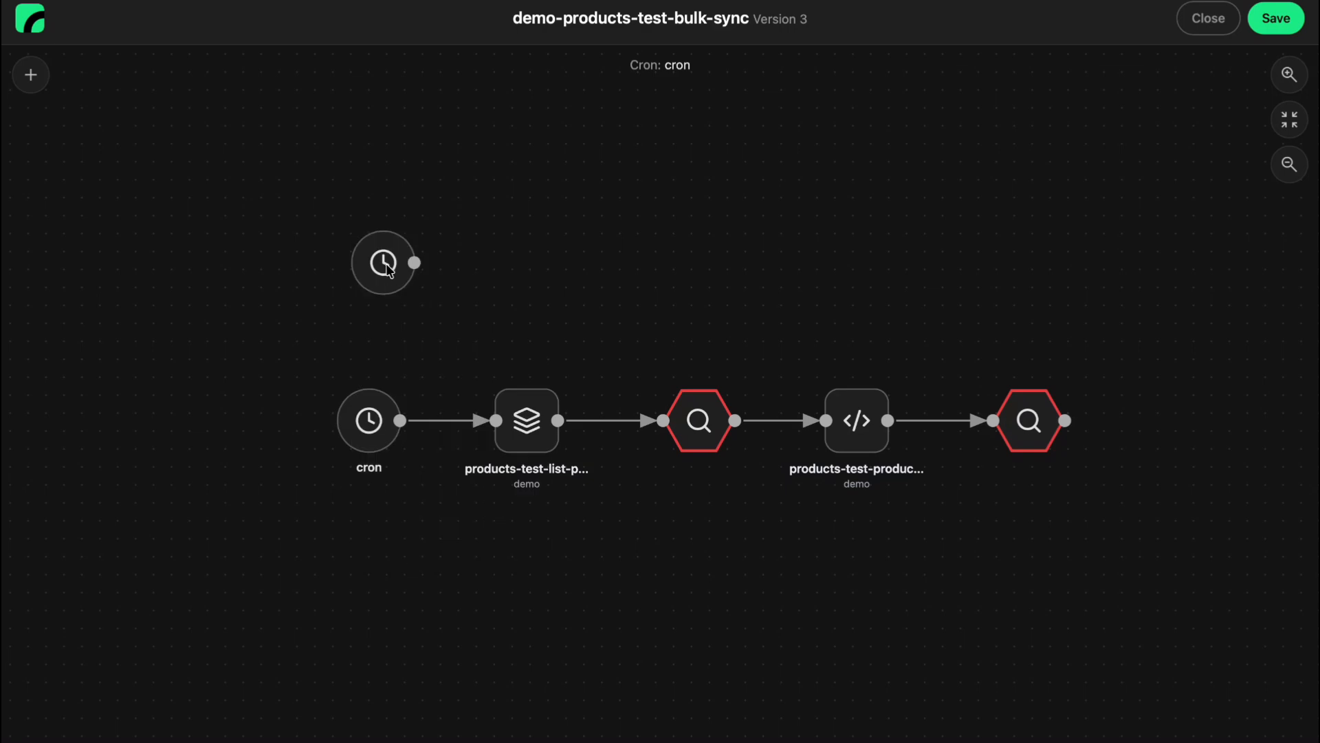
{"action": "left_click_drag", "start_coordinate": [389, 270], "coordinate": [496, 421]}
{"action": "left_click", "coordinate": [371, 280]}
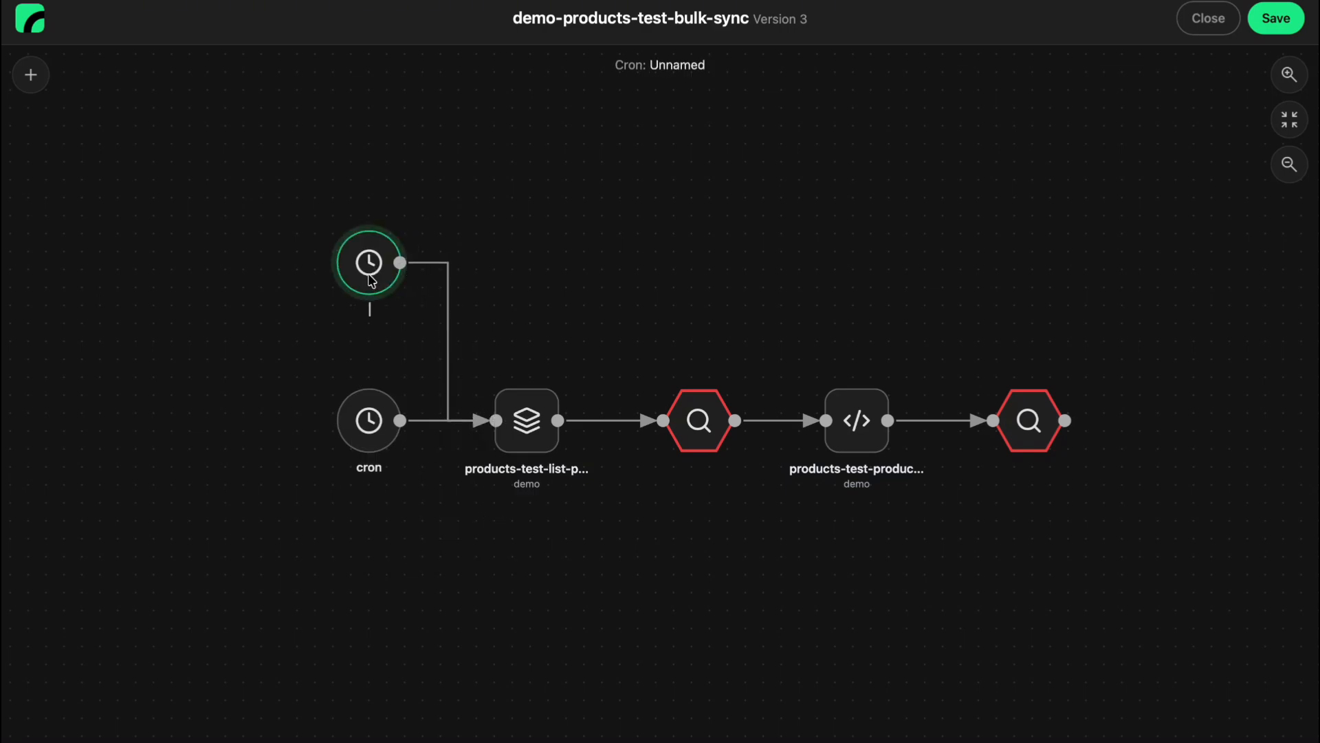
{"action": "type", "text": "cron2"}
{"action": "left_click", "coordinate": [422, 551]}
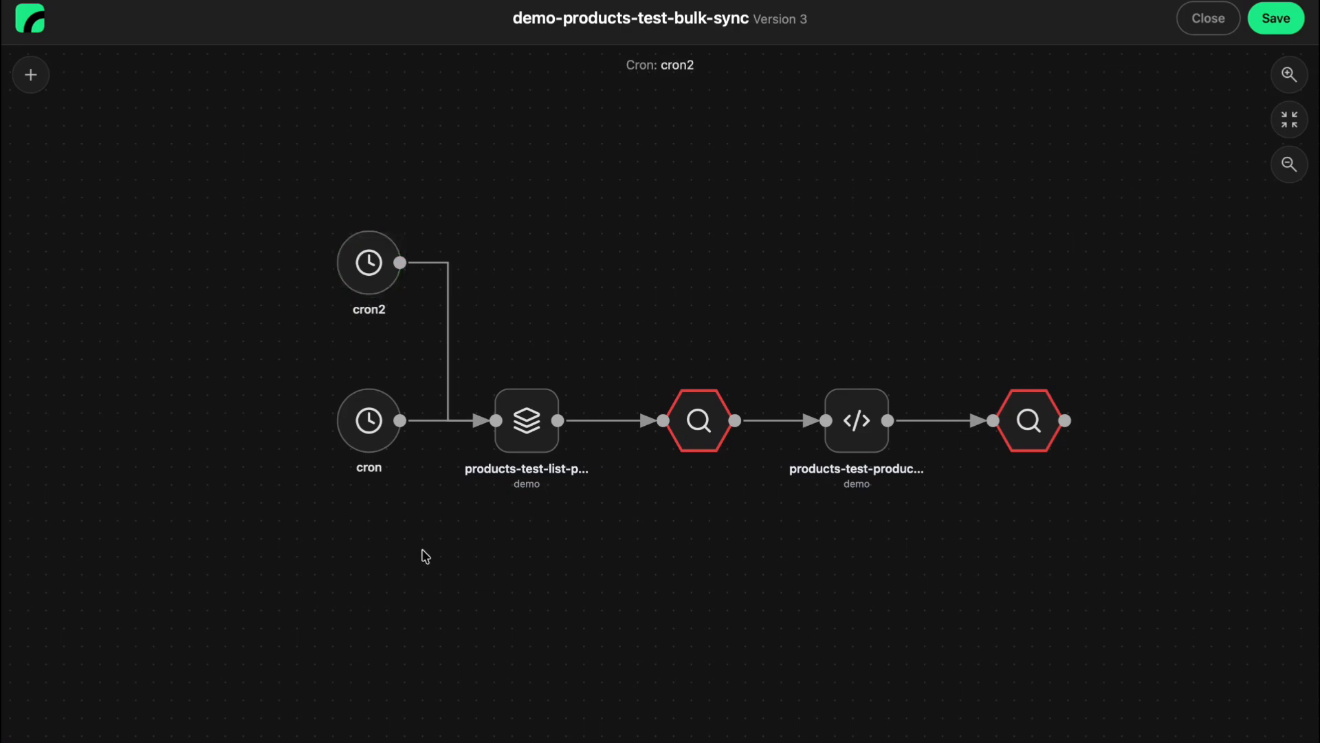
Add an event node below the cron node, connect it to the batch node, and name it start.
{"action": "right_click", "coordinate": [359, 573]}
{"action": "left_click", "coordinate": [404, 596]}
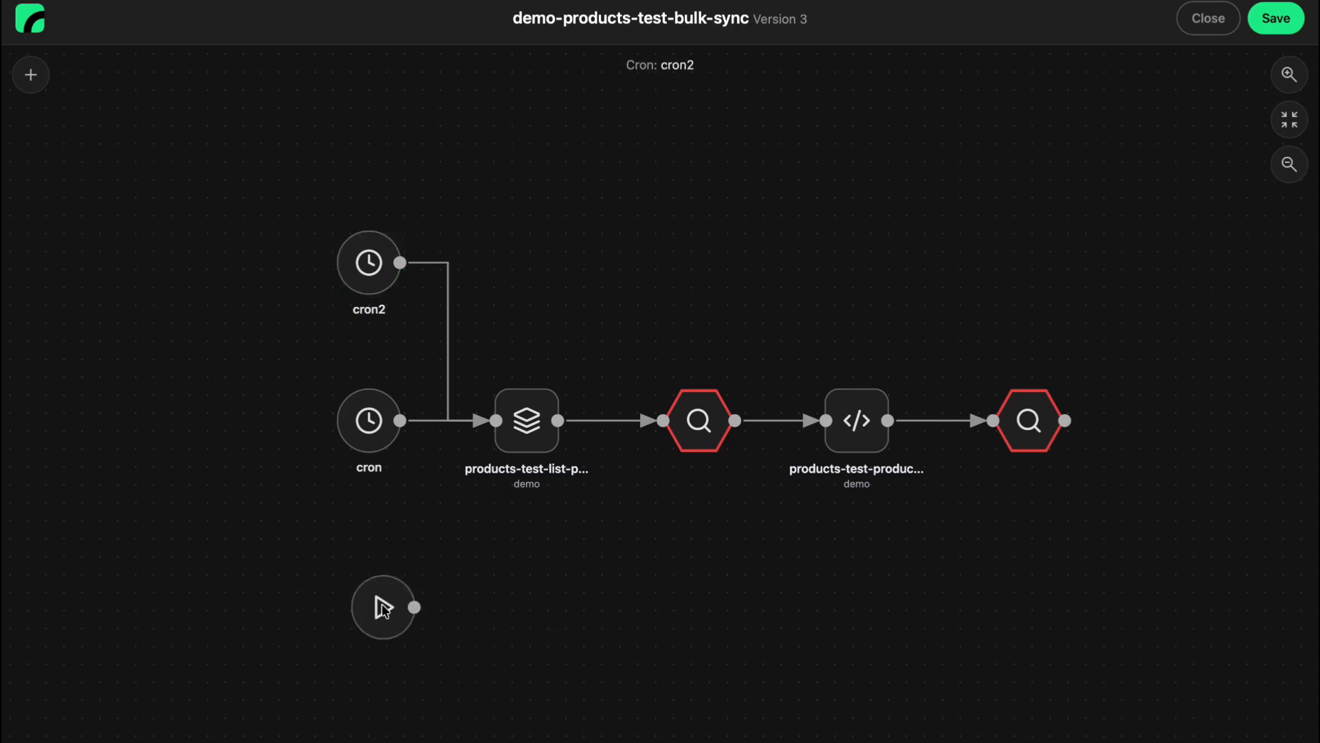
{"action": "left_click", "coordinate": [383, 608]}
{"action": "left_click_drag", "start_coordinate": [401, 593], "coordinate": [495, 420]}
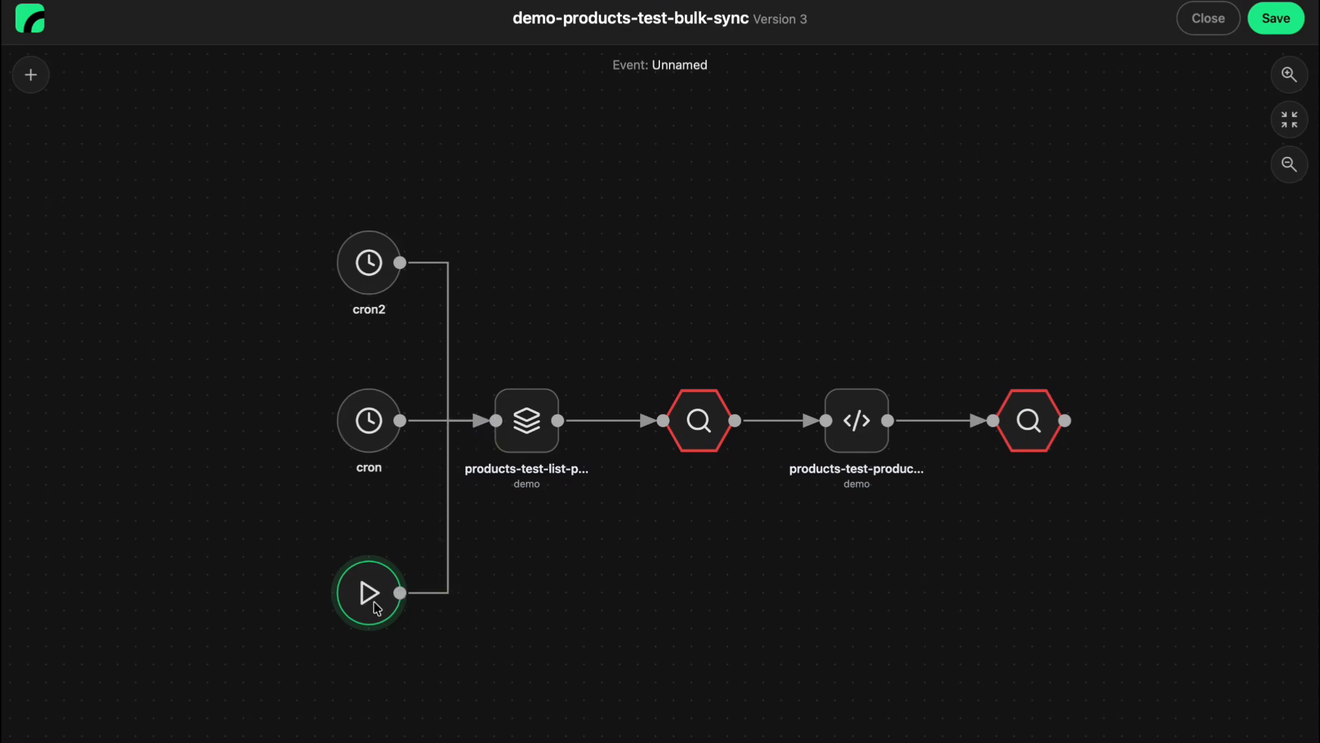
{"action": "scroll", "coordinate": [377, 605], "scroll_direction": "up", "scroll_amount": 2}
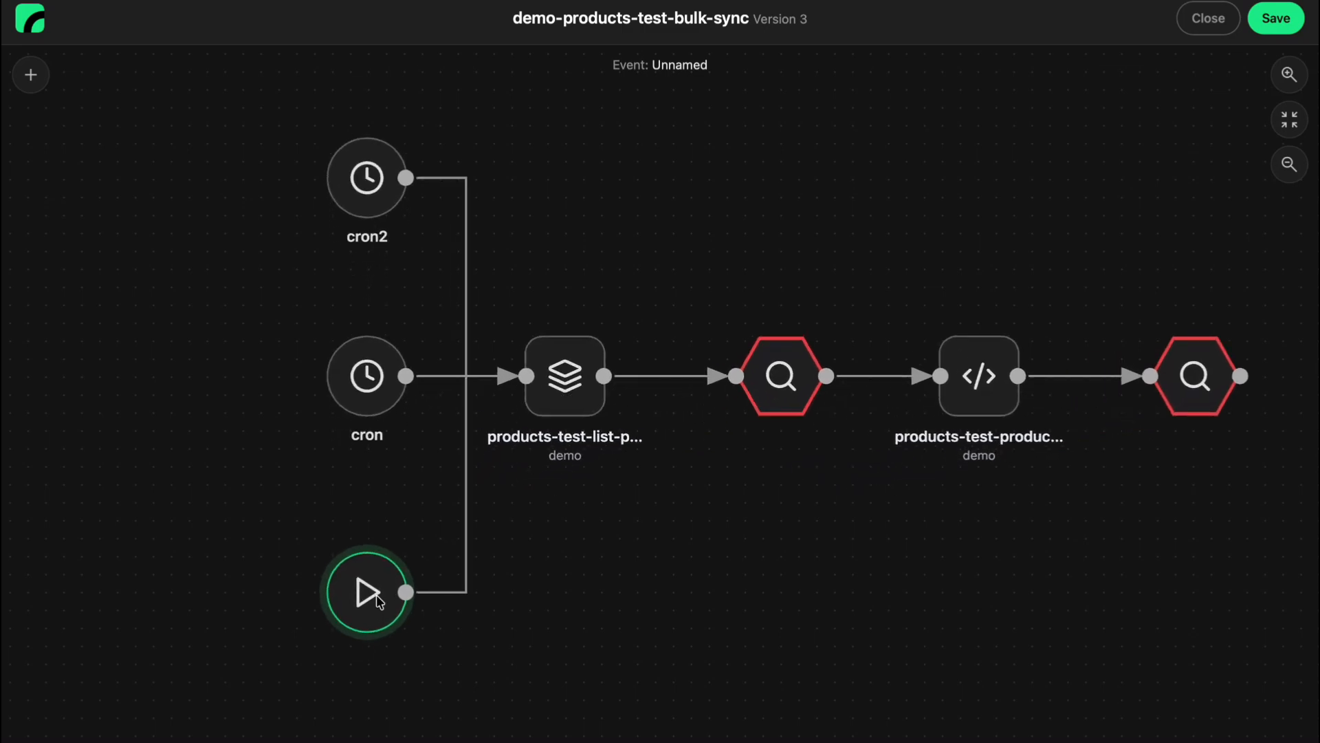
{"action": "type", "text": "start"}
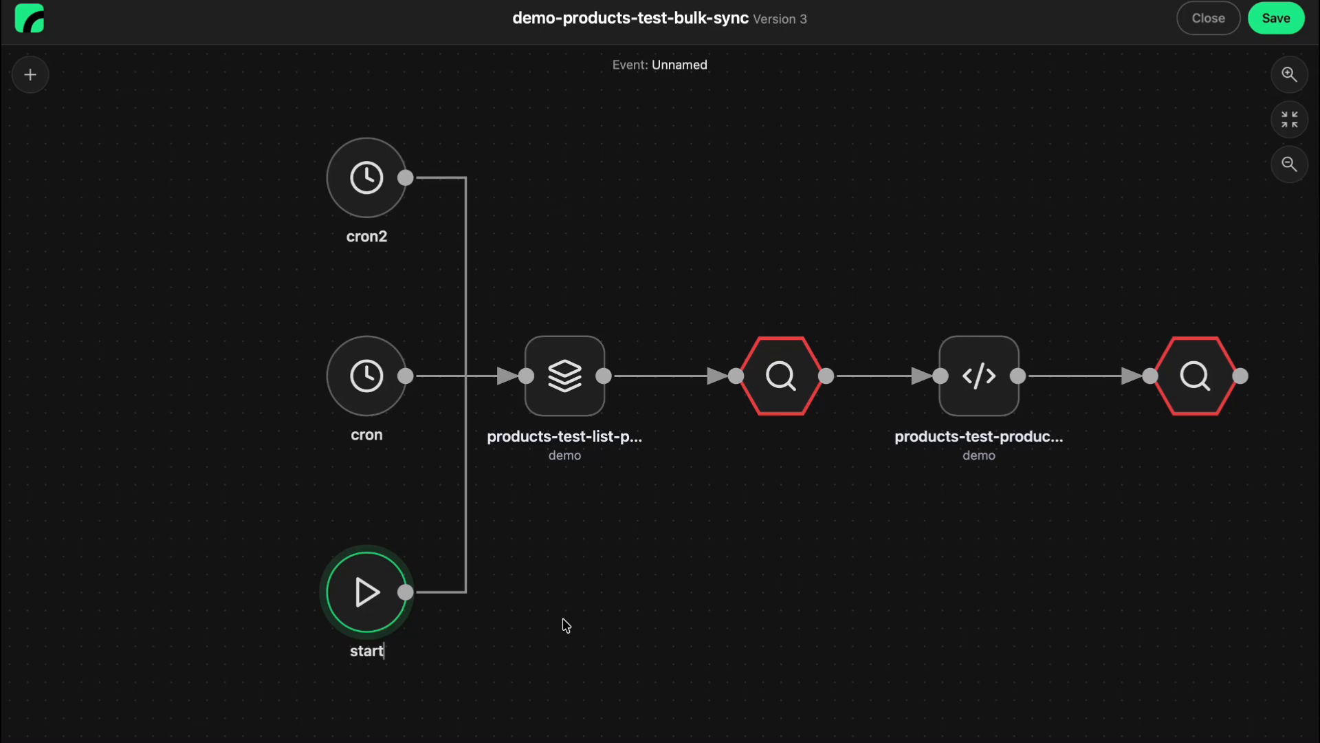
{"action": "left_click", "coordinate": [599, 625]}
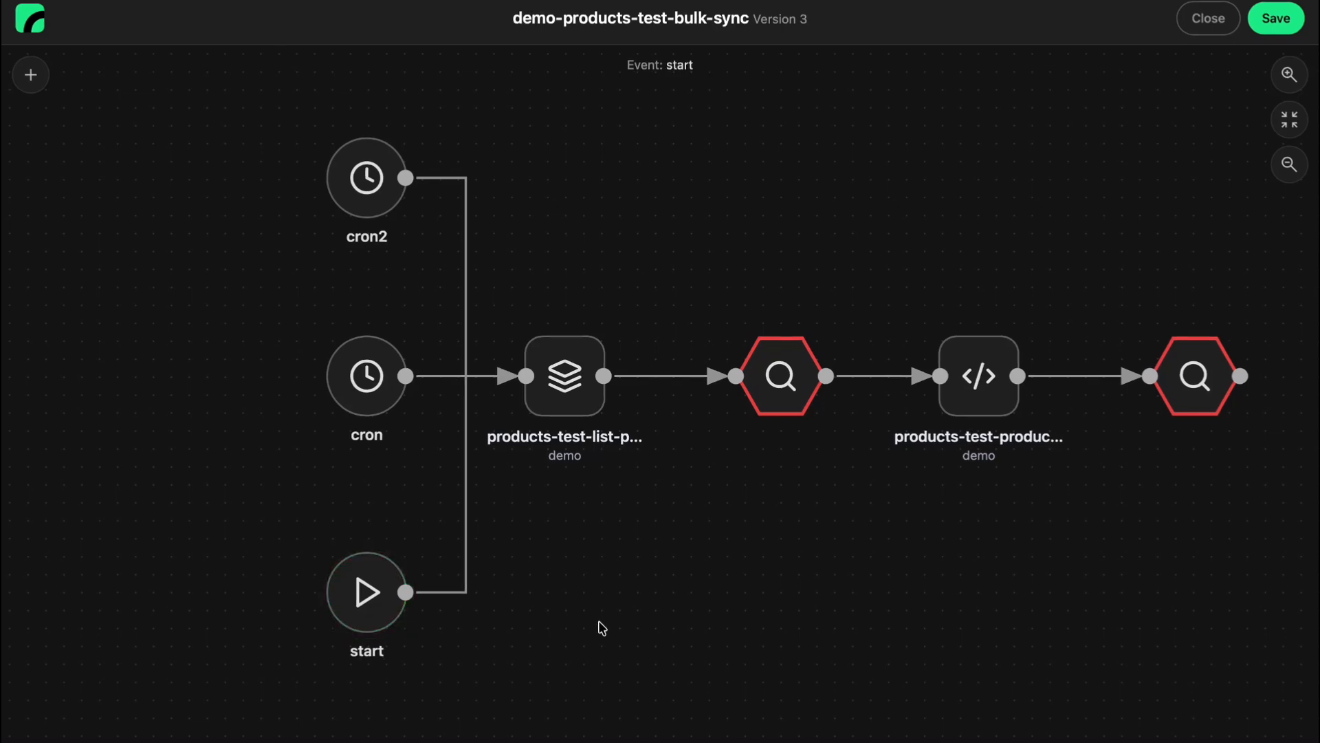
Save the topology design, close the designer, and publish and enable the topology.
{"action": "left_click", "coordinate": [1280, 27]}
{"action": "left_click", "coordinate": [1208, 19]}
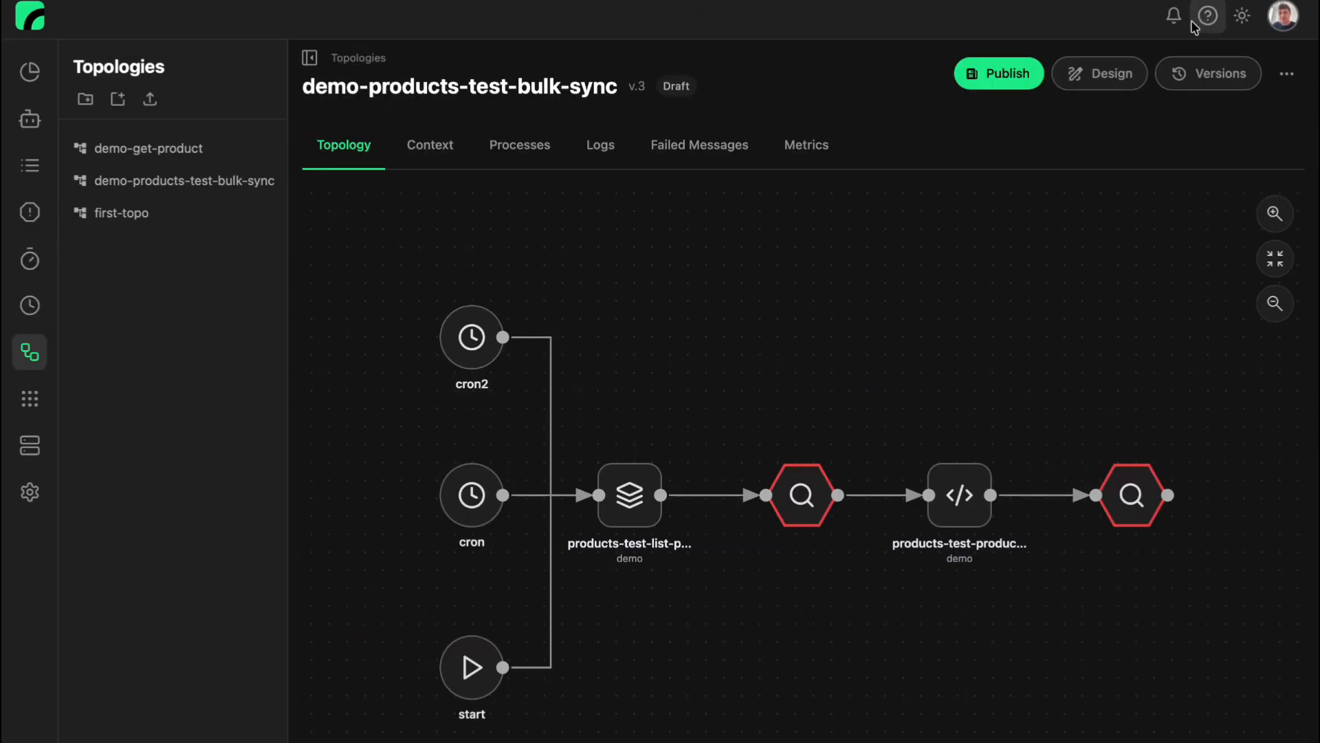
{"action": "left_click", "coordinate": [1005, 76]}
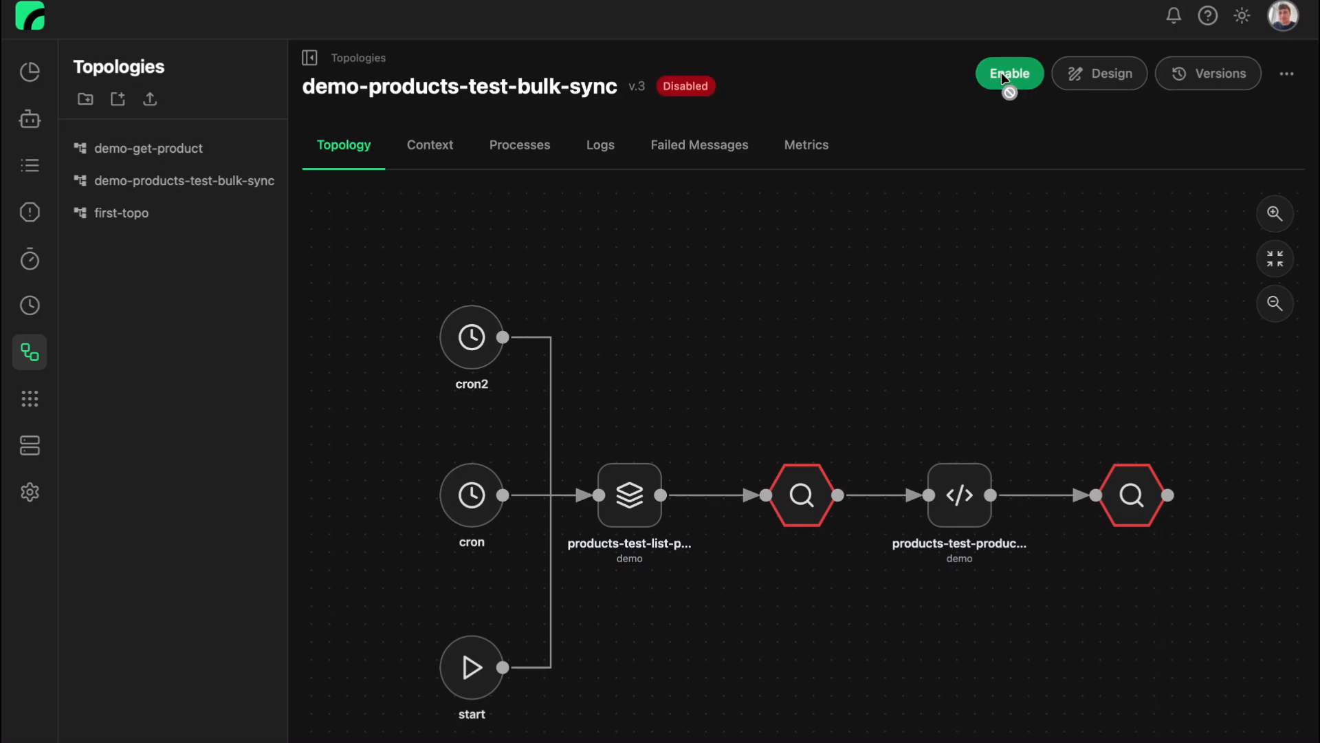
{"action": "left_click", "coordinate": [1011, 74]}
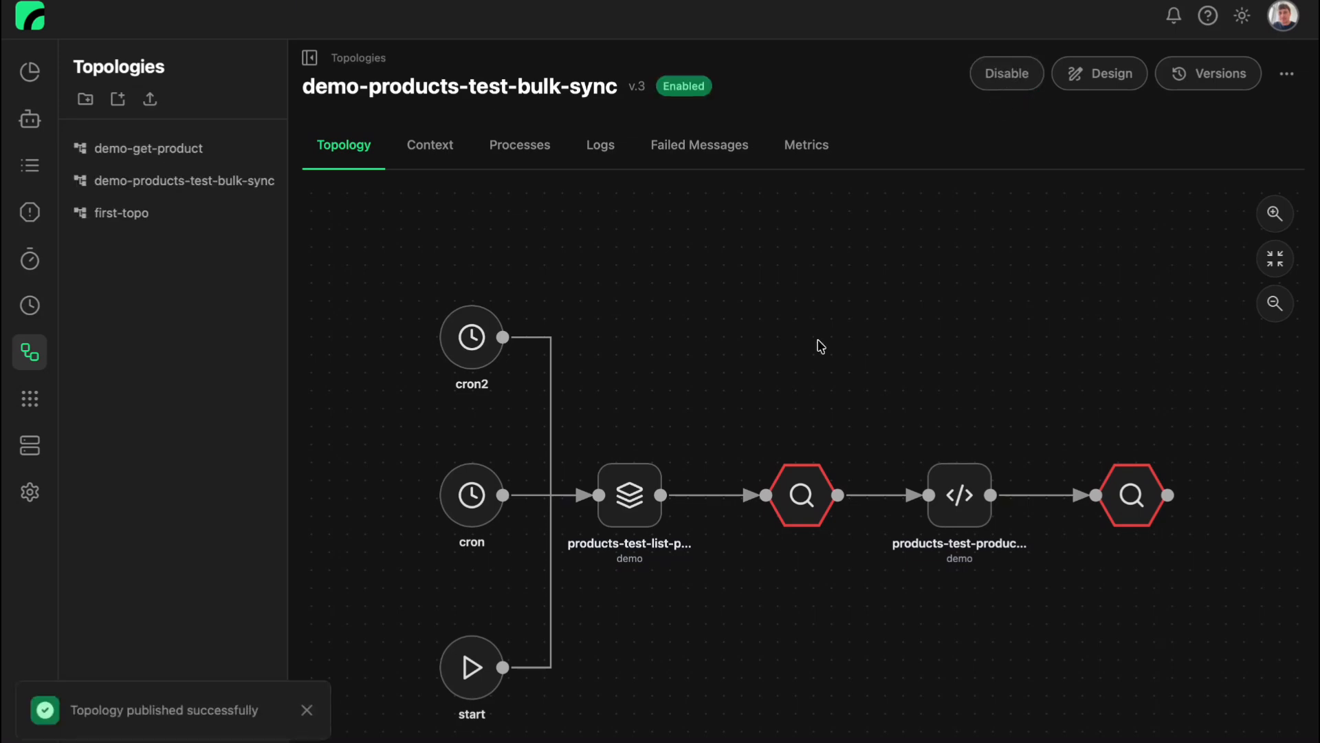
Run the process from the cron node with the empty JSON input.
{"action": "left_click_drag", "start_coordinate": [766, 386], "coordinate": [745, 442]}
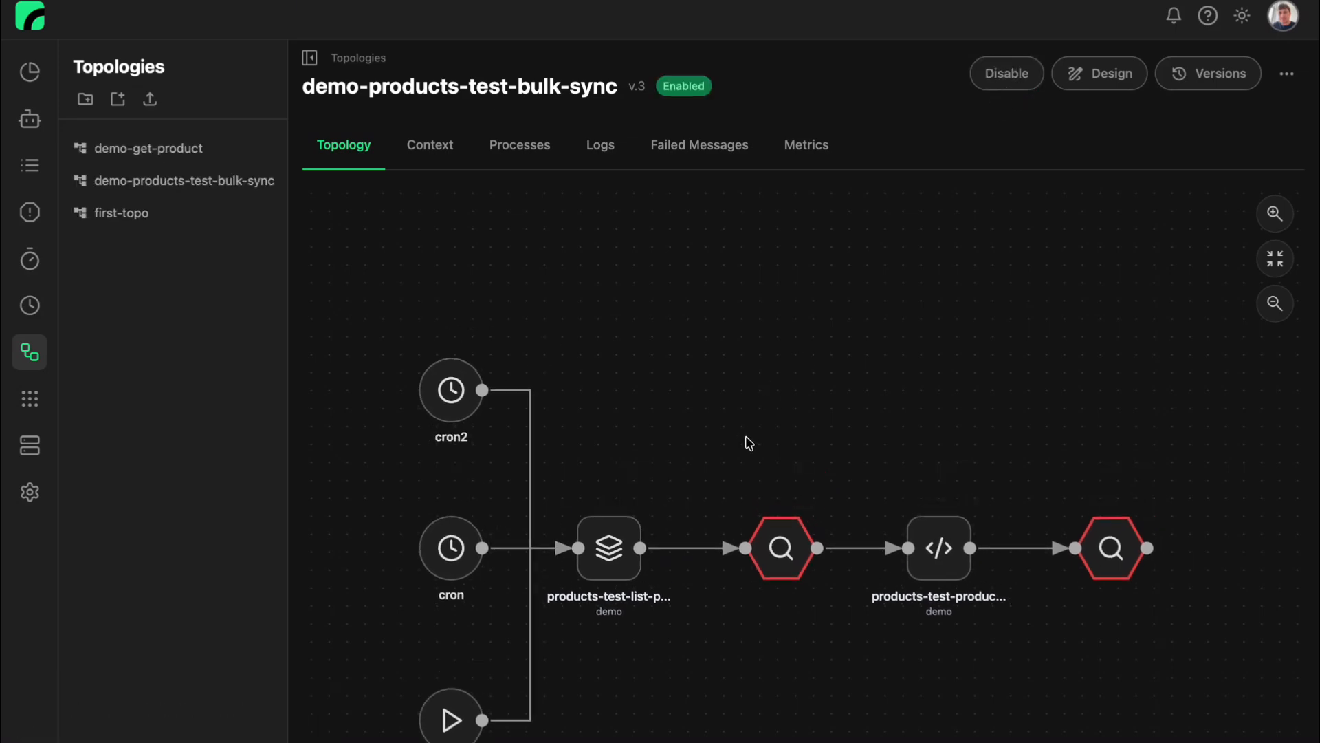
{"action": "left_click", "coordinate": [452, 558]}
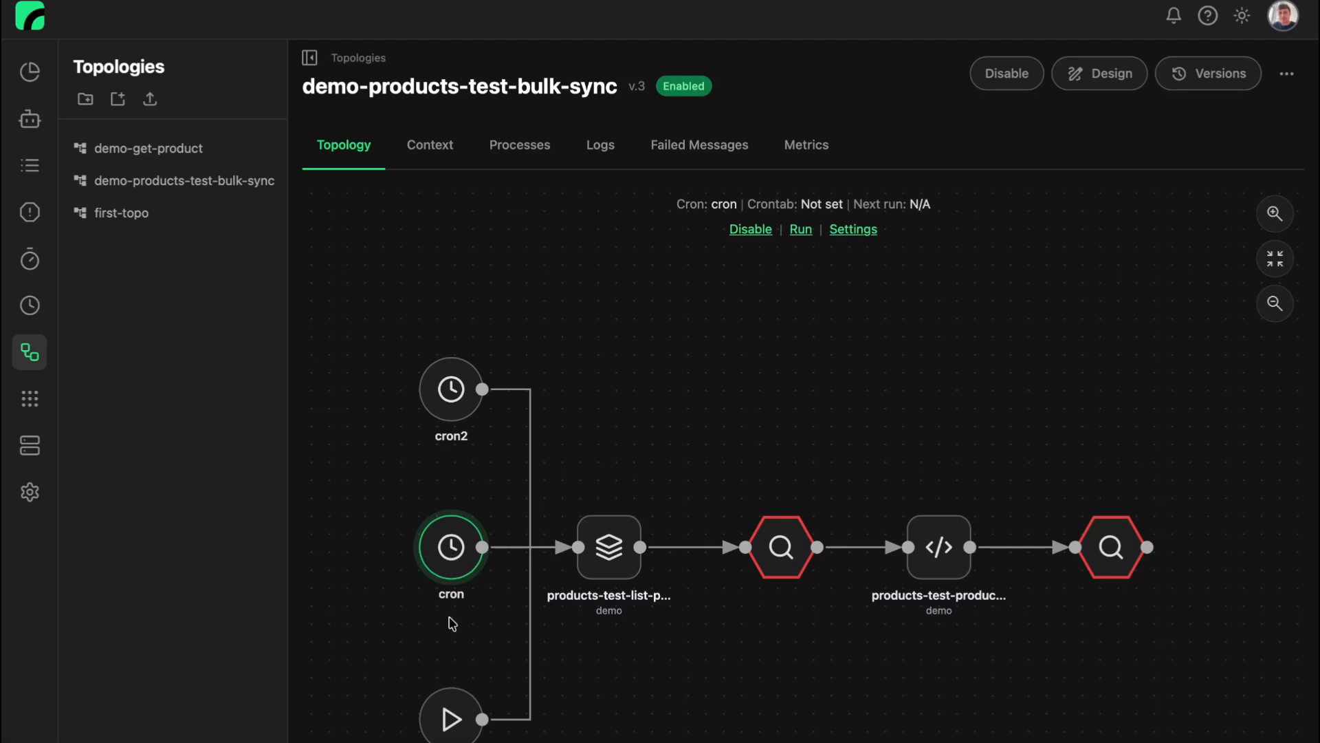
{"action": "right_click", "coordinate": [451, 547]}
{"action": "left_click", "coordinate": [474, 610]}
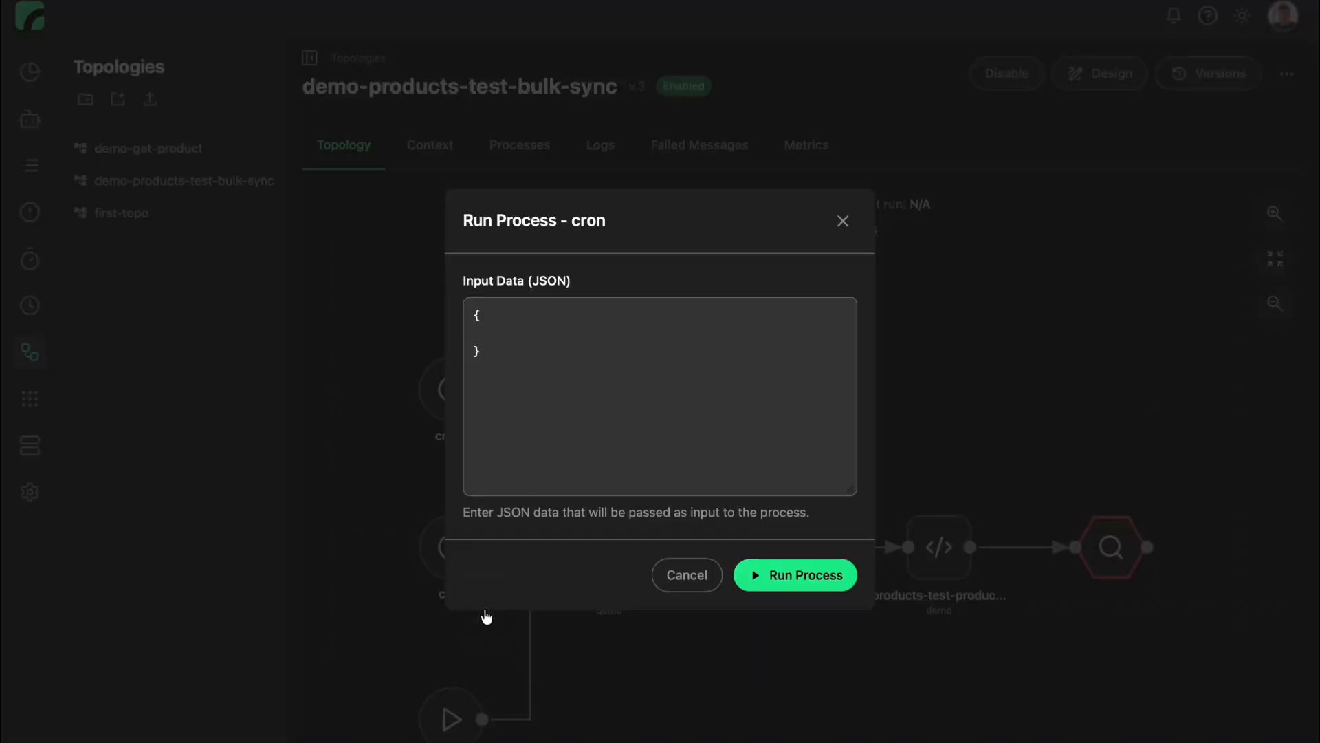
{"action": "left_click", "coordinate": [802, 577]}
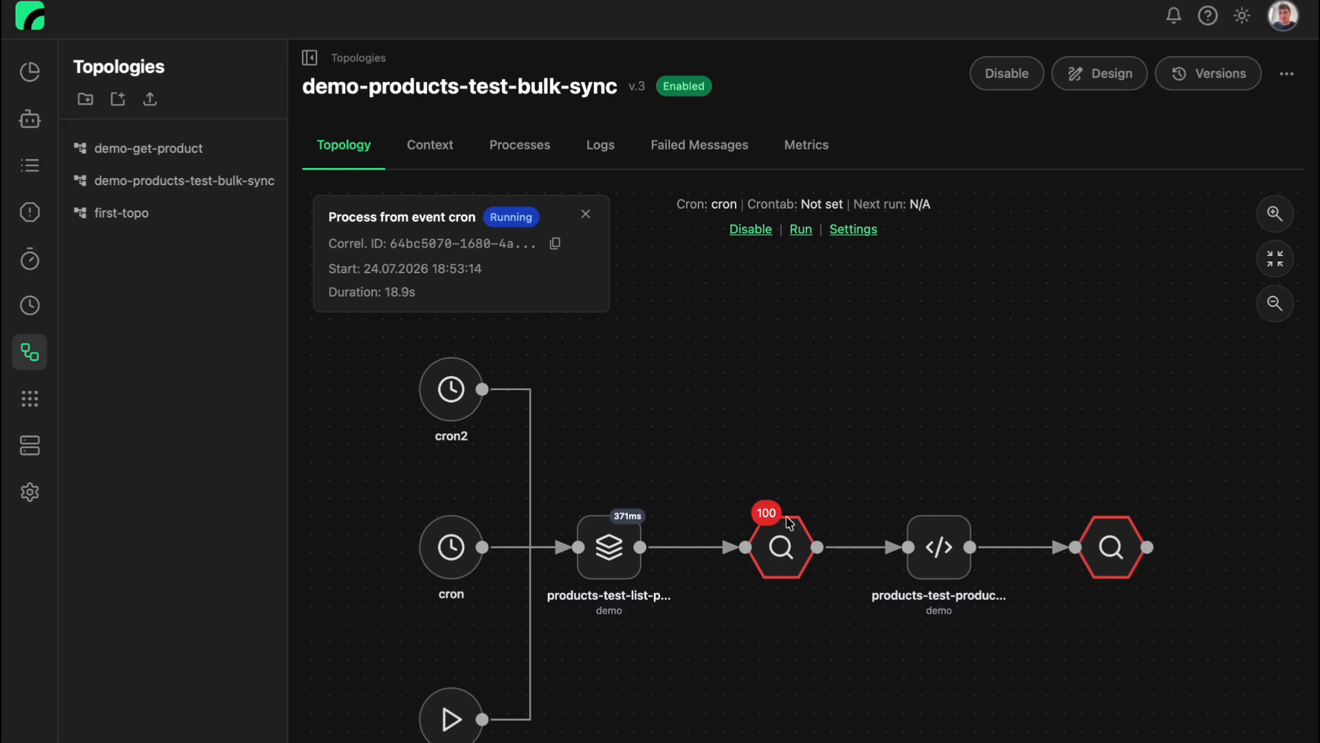
Open the queued messages at the first breakpoint and examine the product data in the message body.
{"action": "left_click", "coordinate": [764, 517]}
{"action": "scroll", "coordinate": [759, 572], "scroll_direction": "down", "scroll_amount": 5}
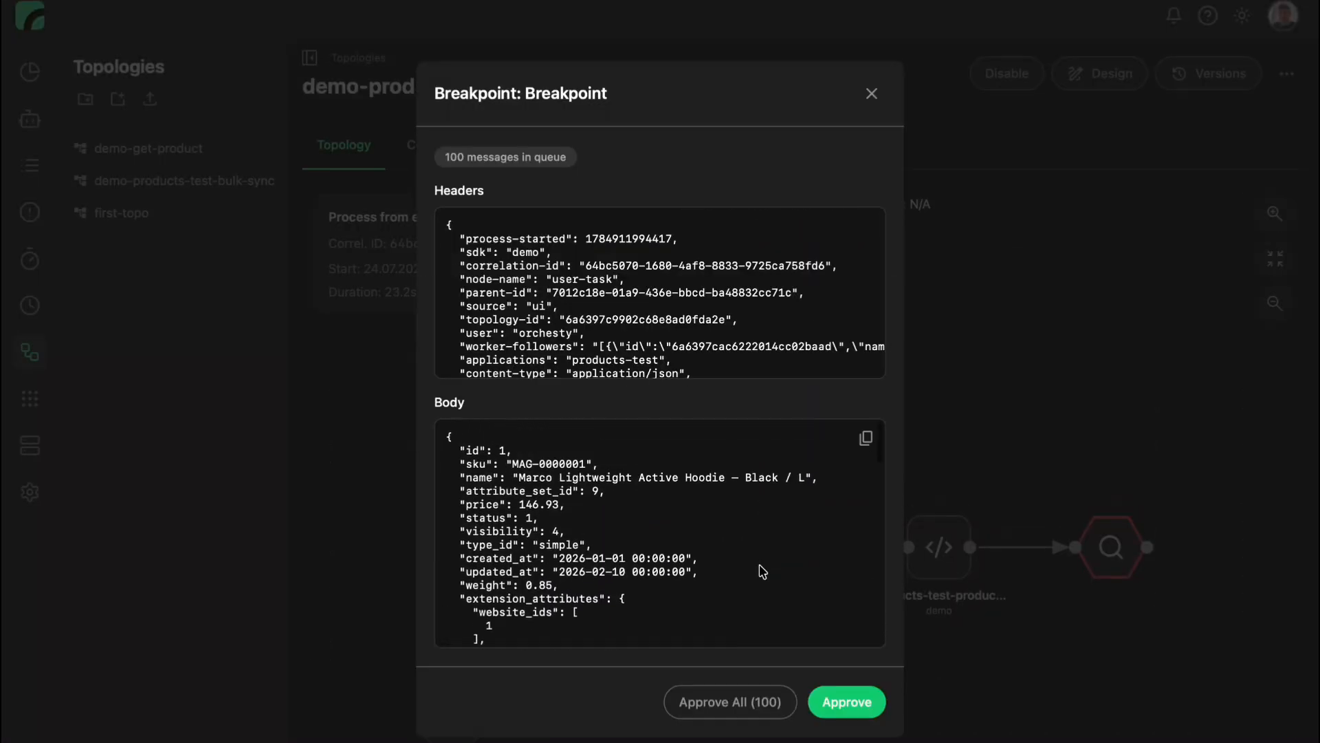
{"action": "scroll", "coordinate": [762, 571], "scroll_direction": "down", "scroll_amount": 15}
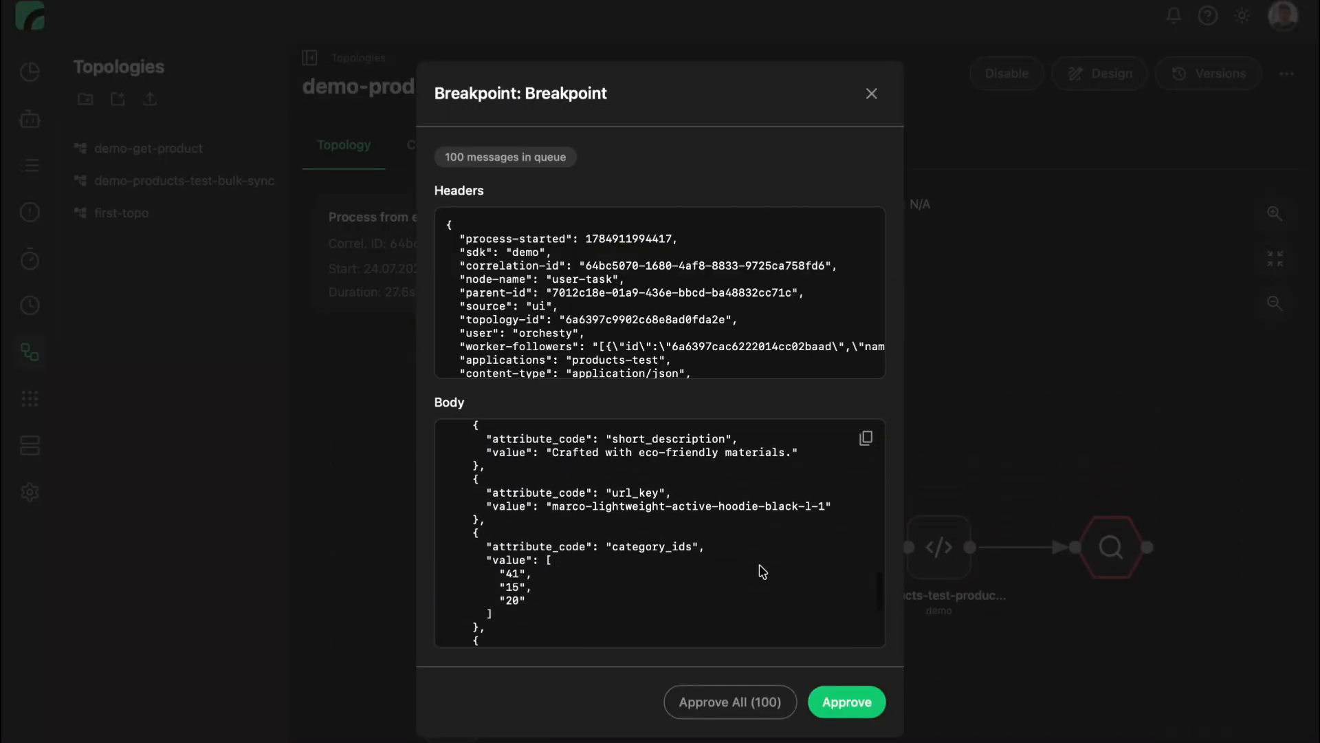
{"action": "scroll", "coordinate": [762, 572], "scroll_direction": "up", "scroll_amount": 20}
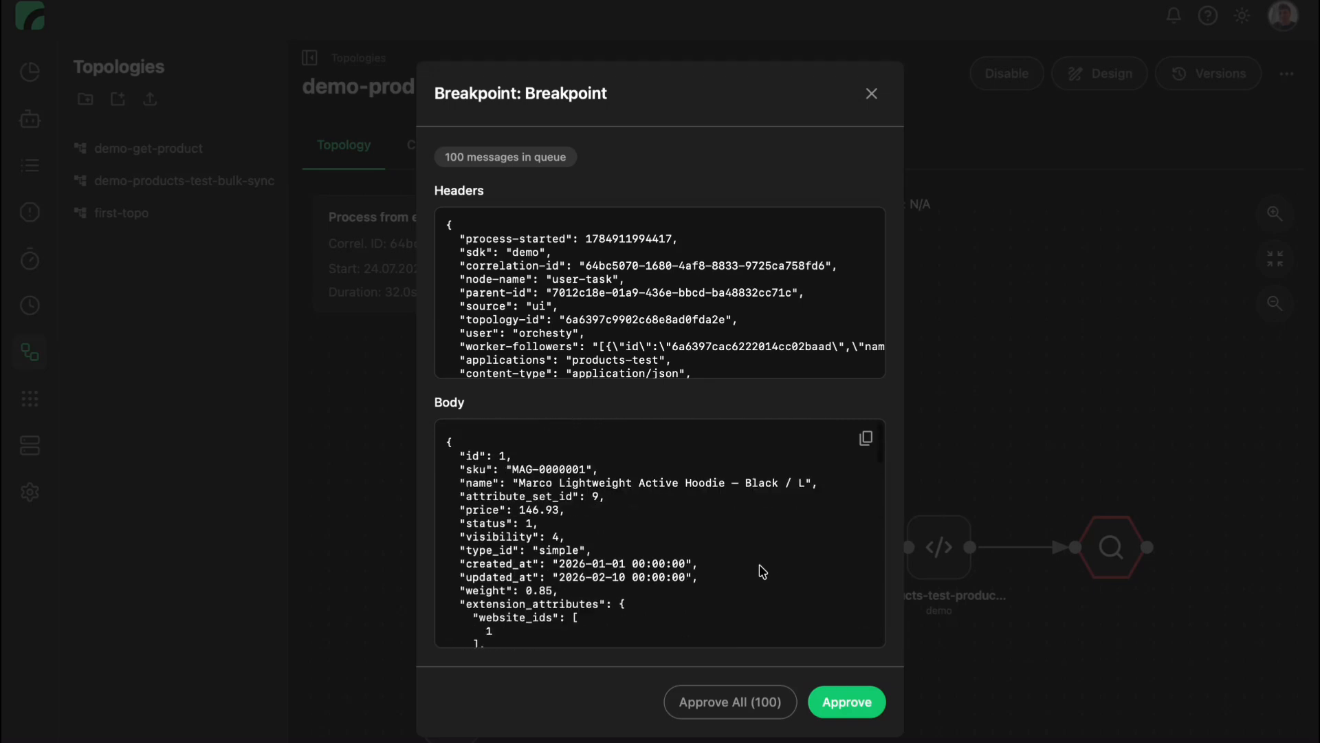
Approve the first three messages at the first breakpoint one by one, and approve all the remaining ones together.
{"action": "left_click", "coordinate": [855, 703]}
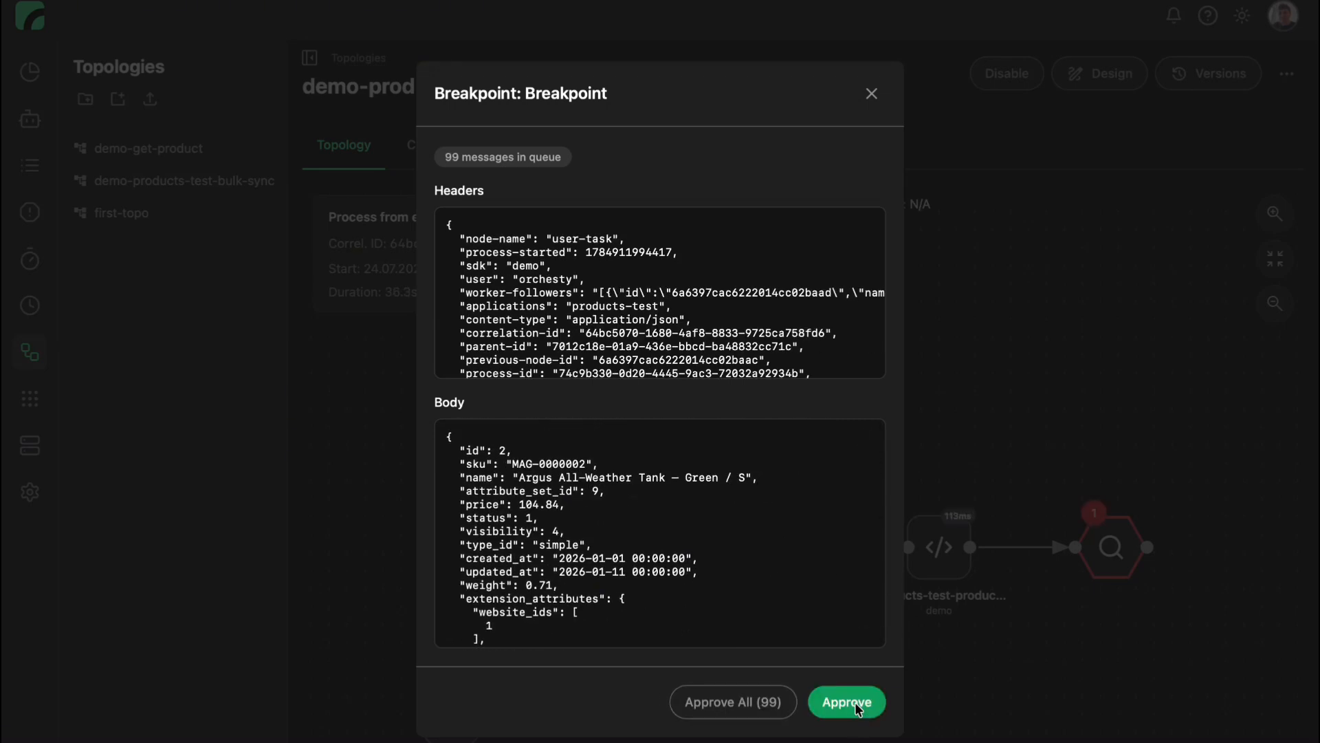
{"action": "left_click", "coordinate": [856, 703]}
{"action": "left_click", "coordinate": [856, 702]}
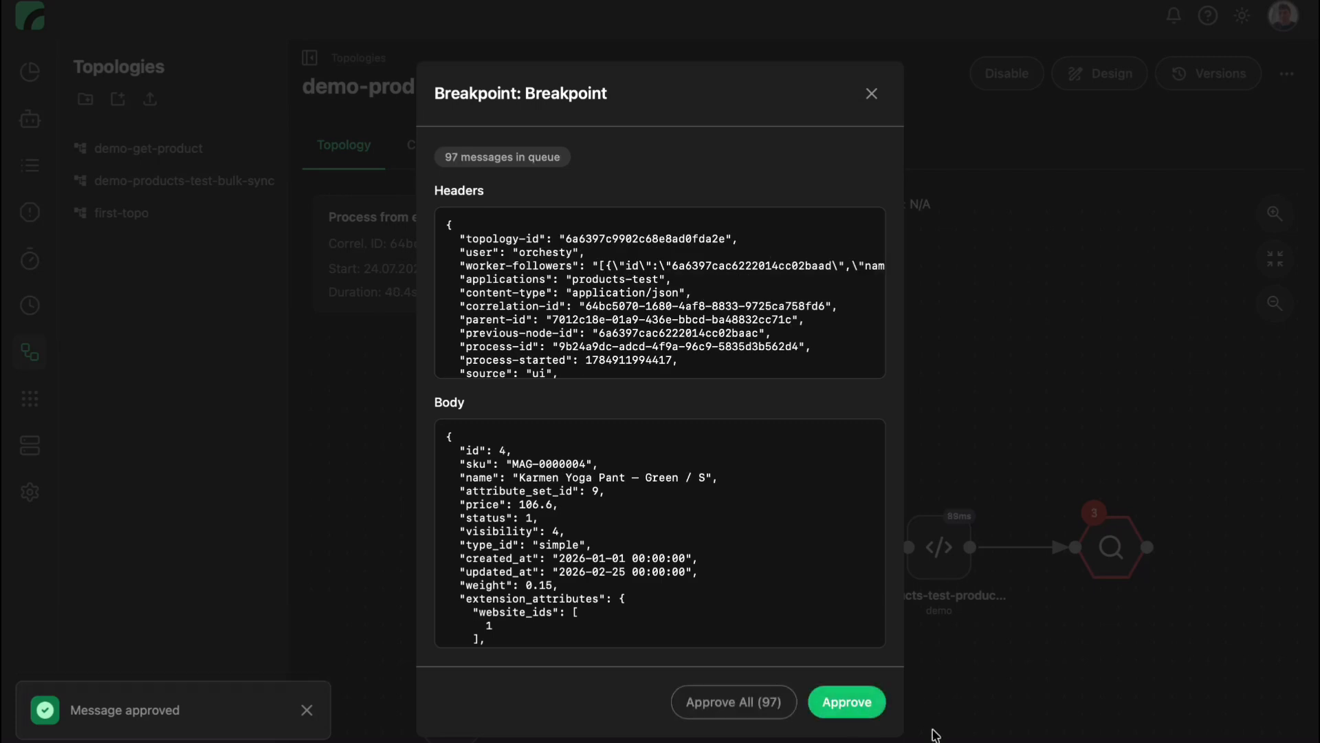
{"action": "left_click", "coordinate": [730, 709]}
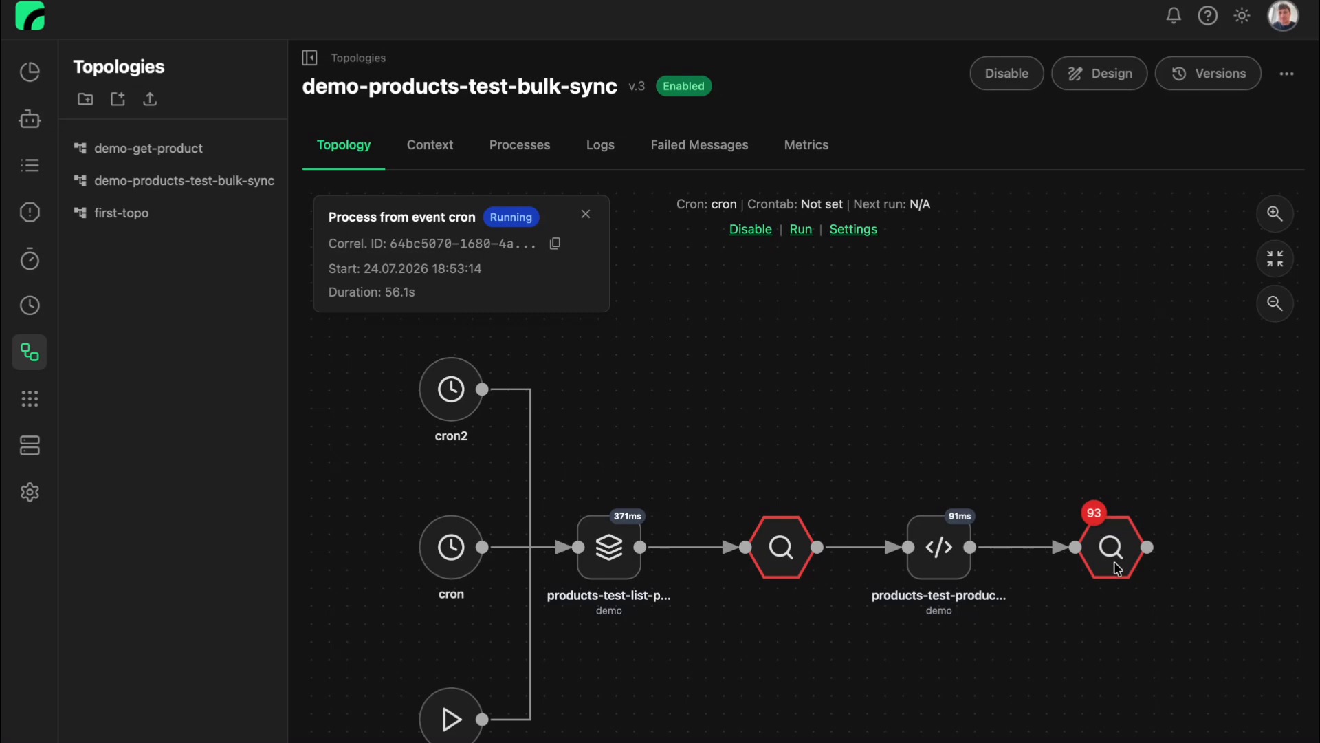
Open the queued messages at the last breakpoint, review the first transformed product's message body, and approve that single message.
{"action": "left_click", "coordinate": [1099, 514]}
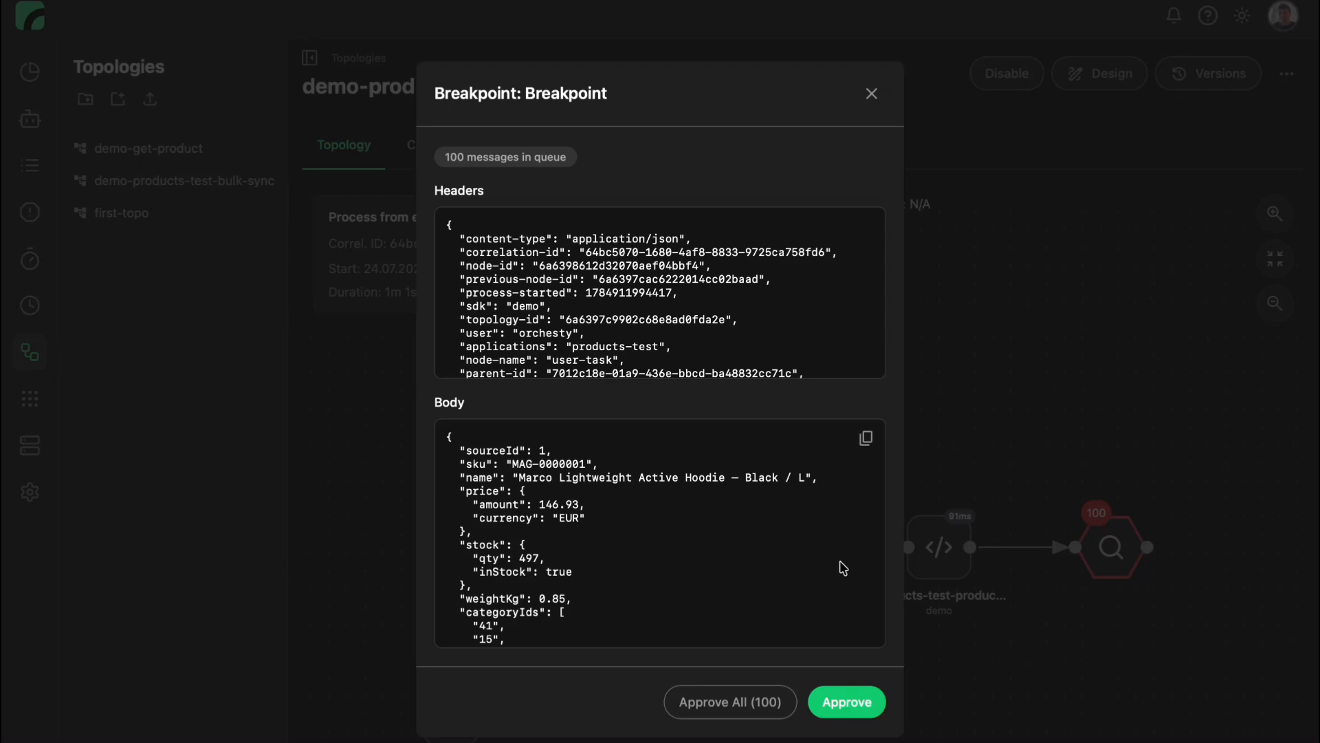
{"action": "scroll", "coordinate": [842, 568], "scroll_direction": "down", "scroll_amount": 3}
{"action": "scroll", "coordinate": [841, 569], "scroll_direction": "up", "scroll_amount": 3}
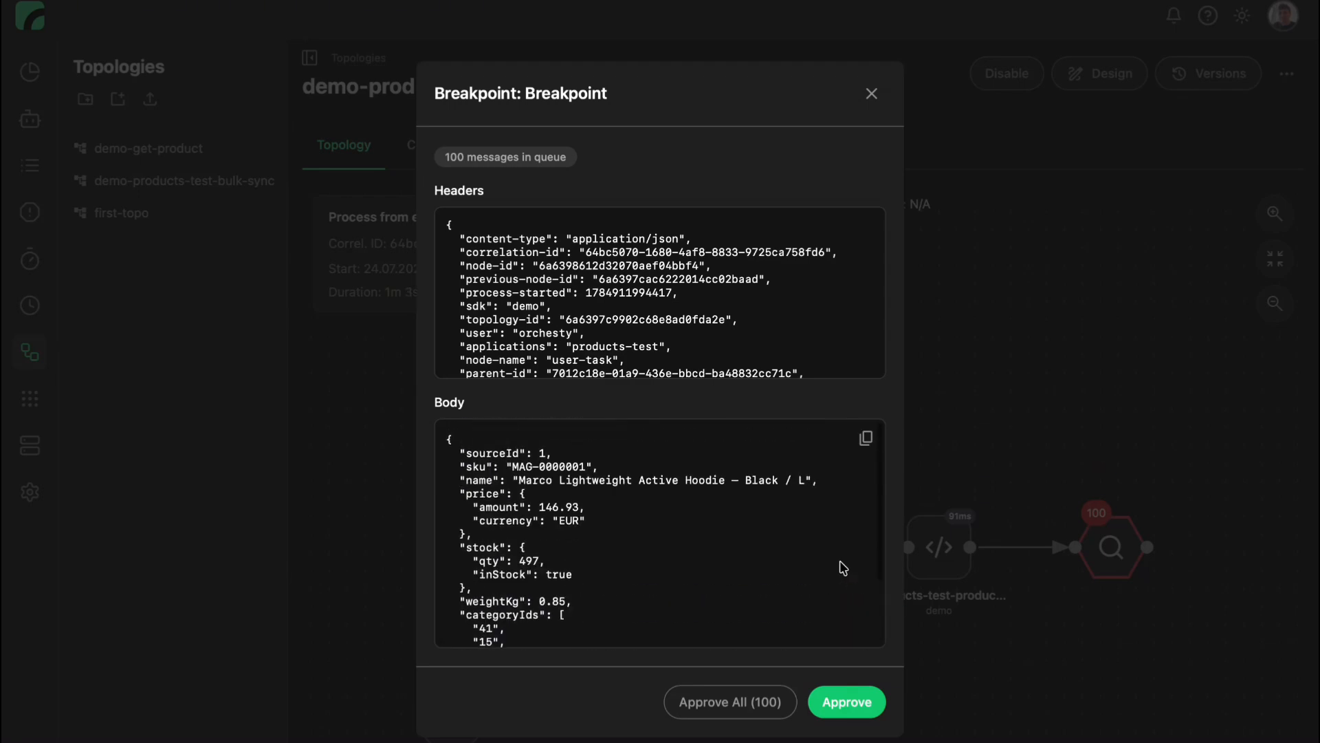
{"action": "left_click", "coordinate": [852, 699]}
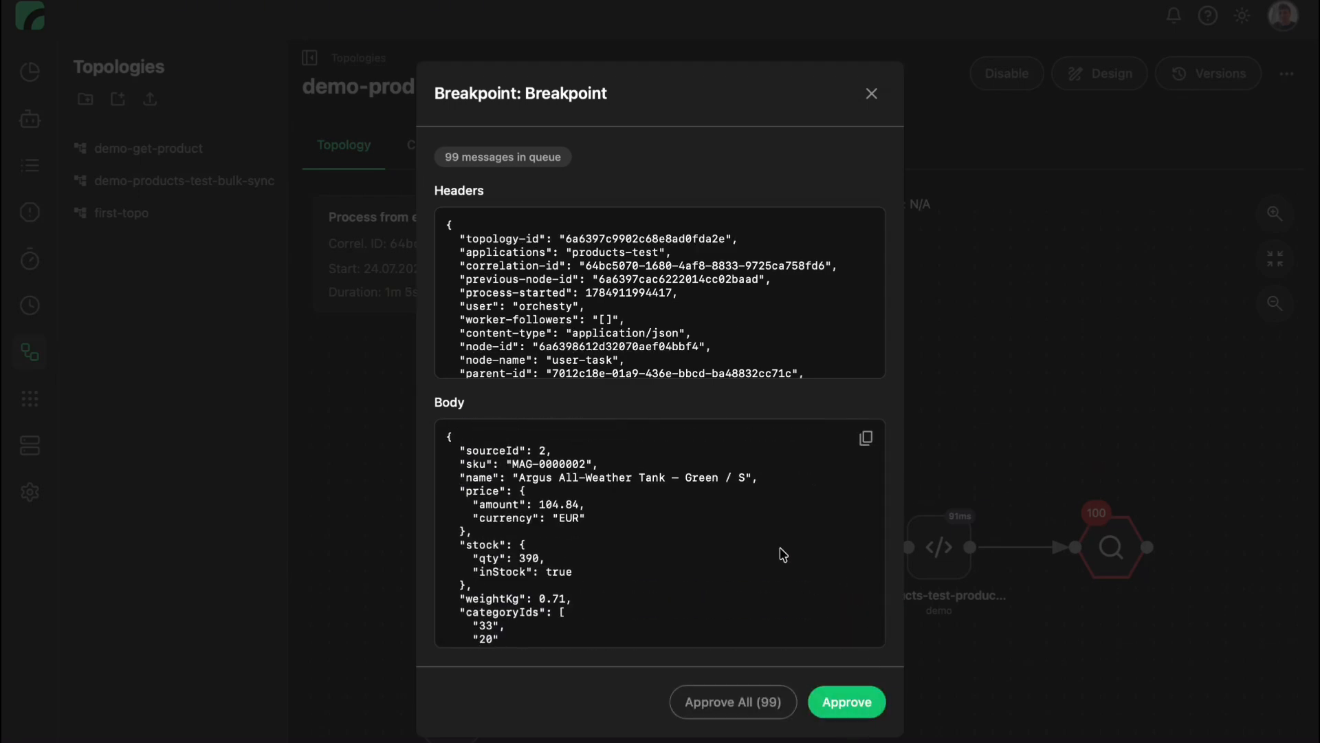
Review the body of the second product's message at the last breakpoint and approve all the remaining messages.
{"action": "scroll", "coordinate": [781, 552], "scroll_direction": "down", "scroll_amount": 2}
{"action": "scroll", "coordinate": [781, 551], "scroll_direction": "up", "scroll_amount": 3}
{"action": "left_click", "coordinate": [726, 715]}
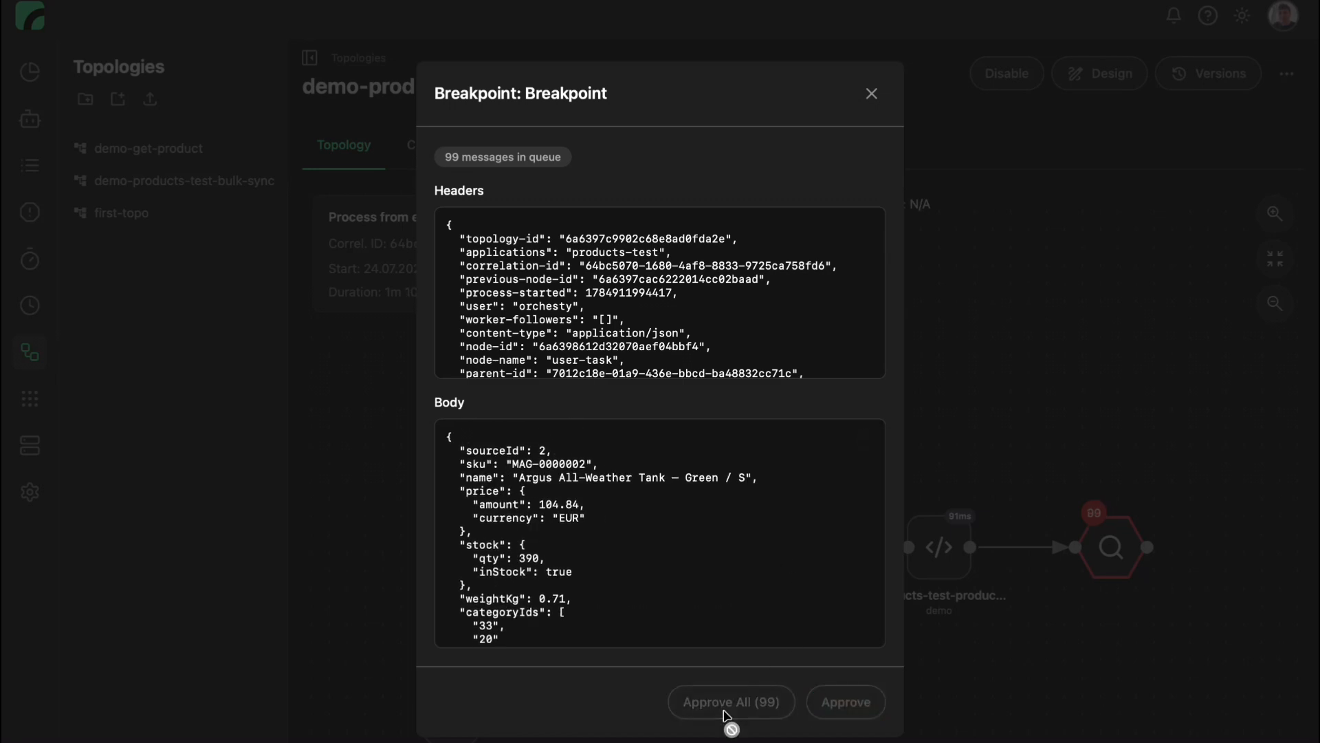